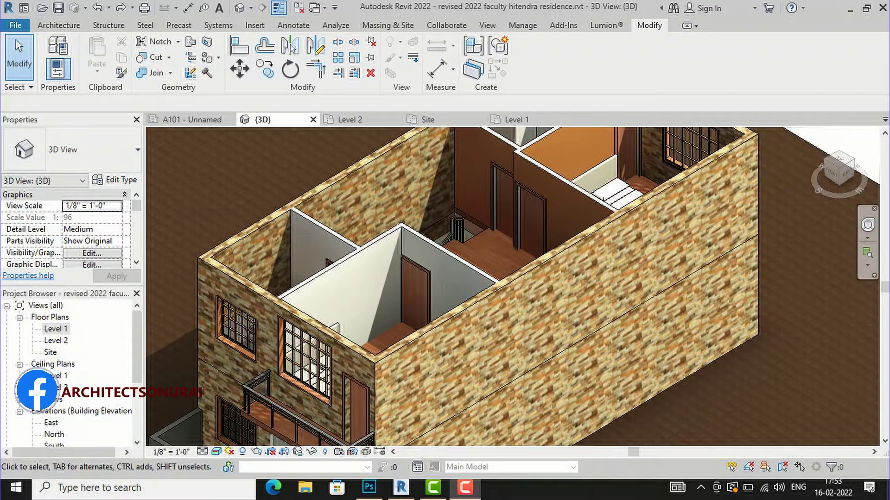
# Step: Examine the upper-floor rooms of the house in the 3D view, including the bathrooms, bedrooms and kitchen
pyautogui.scroll(-2, 254, 264)
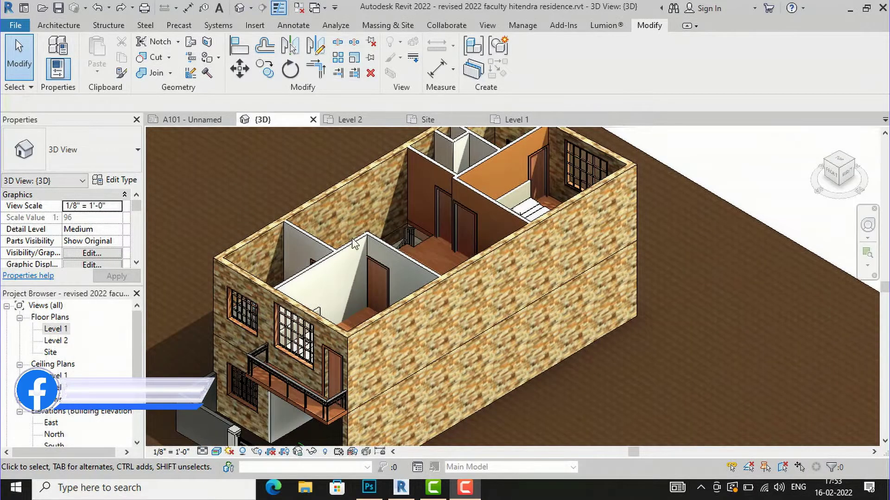
pyautogui.click(833, 176)
pyautogui.moveTo(779, 186)
pyautogui.keyDown('shift'); pyautogui.mouseDown(button='middle')
pyautogui.moveTo(686, 172)
pyautogui.moveTo(768, 174)
pyautogui.moveTo(796, 170)
pyautogui.moveTo(794, 163)
pyautogui.moveTo(786, 176)
pyautogui.moveTo(760, 182)
pyautogui.mouseUp(button='middle'); pyautogui.keyUp('shift')
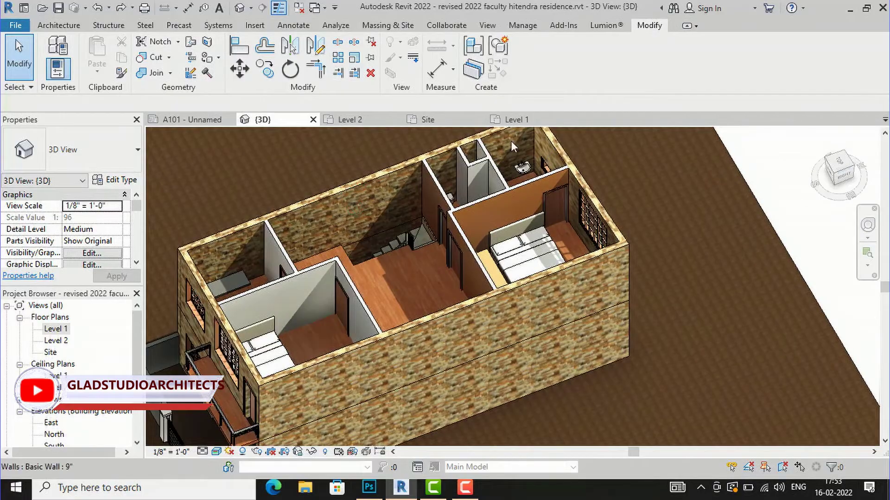
pyautogui.scroll(5, 505, 139)
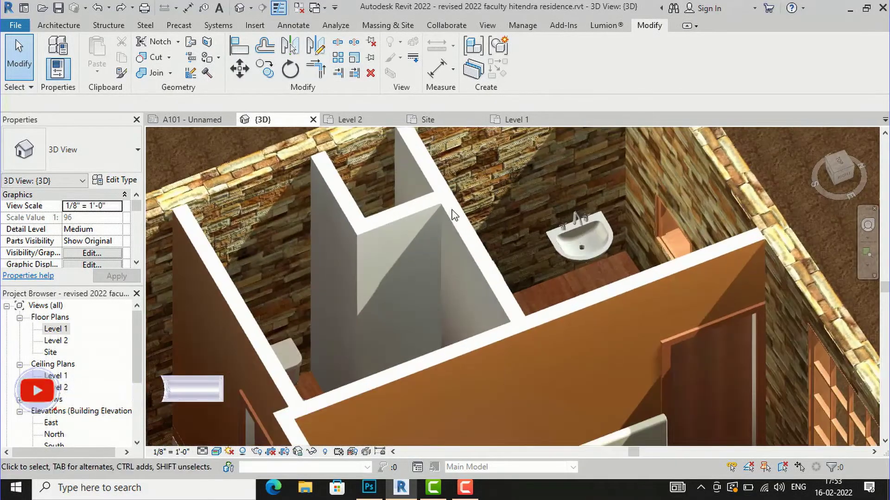
pyautogui.scroll(-2, 453, 214)
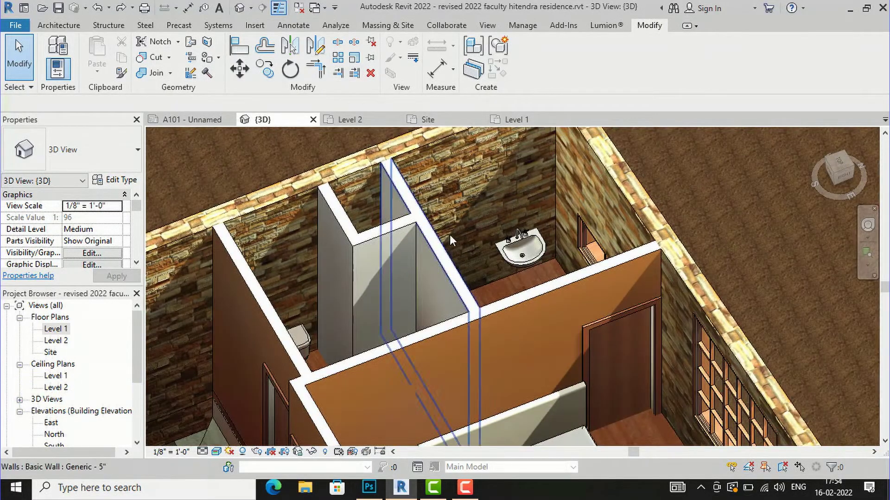
pyautogui.scroll(-2, 465, 236)
pyautogui.scroll(-3, 463, 230)
pyautogui.scroll(-4, 261, 363)
pyautogui.scroll(4, 238, 333)
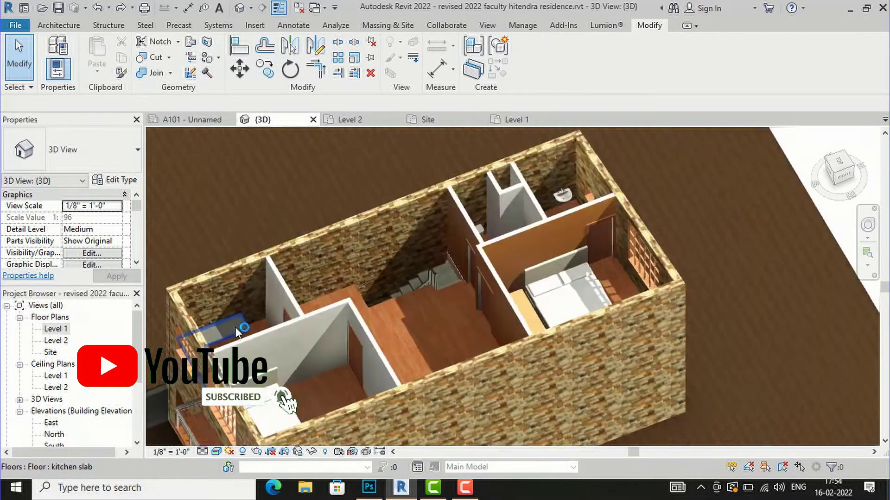
pyautogui.scroll(3, 236, 330)
pyautogui.scroll(-3, 234, 265)
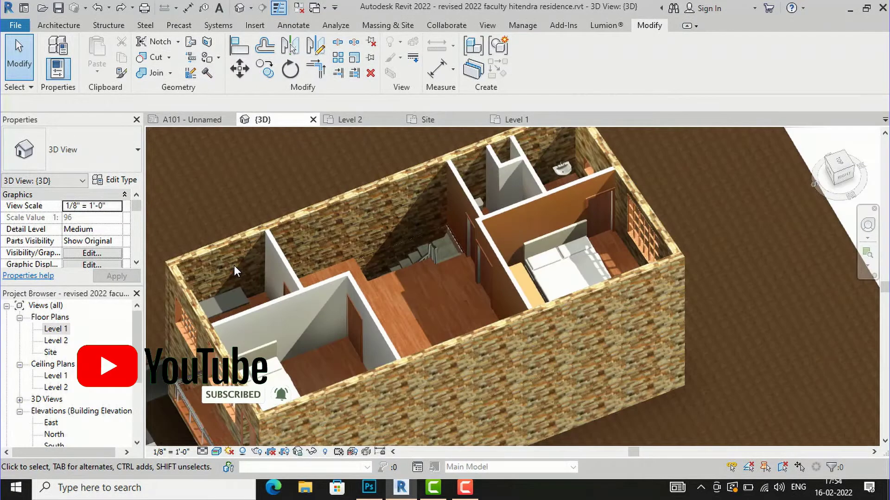
# Step: Examine the long 9" exterior wall whose single inner face runs through the kitchen, hall and bathrooms
pyautogui.click(338, 205)
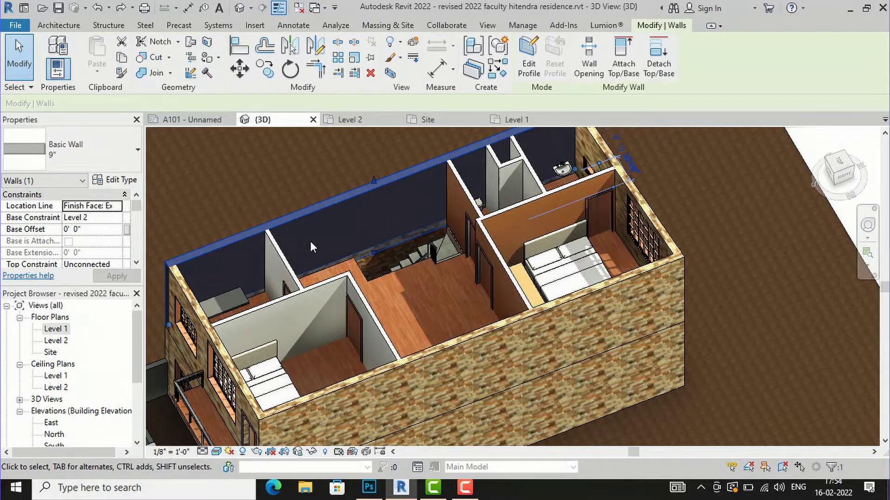
pyautogui.scroll(-3, 309, 241)
pyautogui.click(644, 211)
pyautogui.scroll(4, 352, 227)
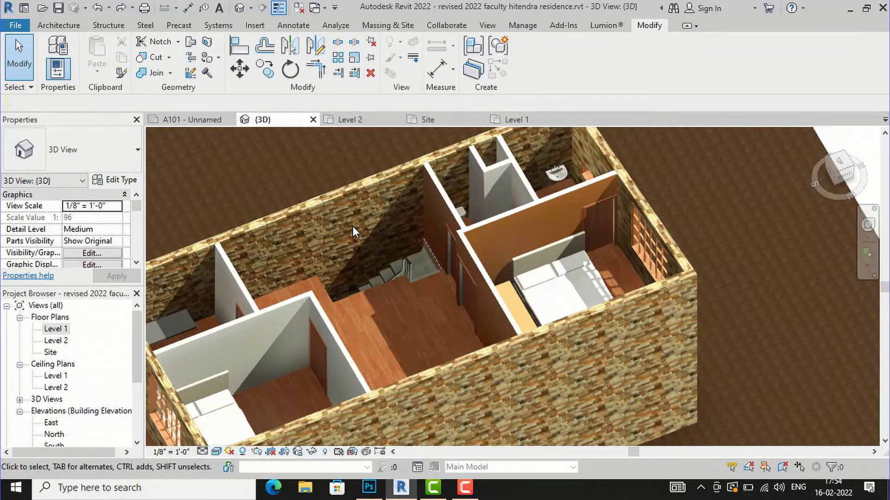
pyautogui.scroll(-2, 416, 181)
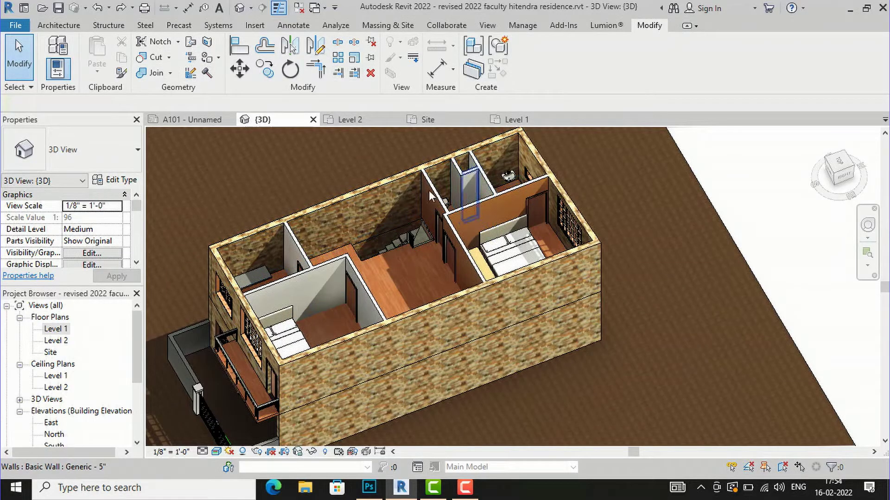
pyautogui.scroll(3, 489, 180)
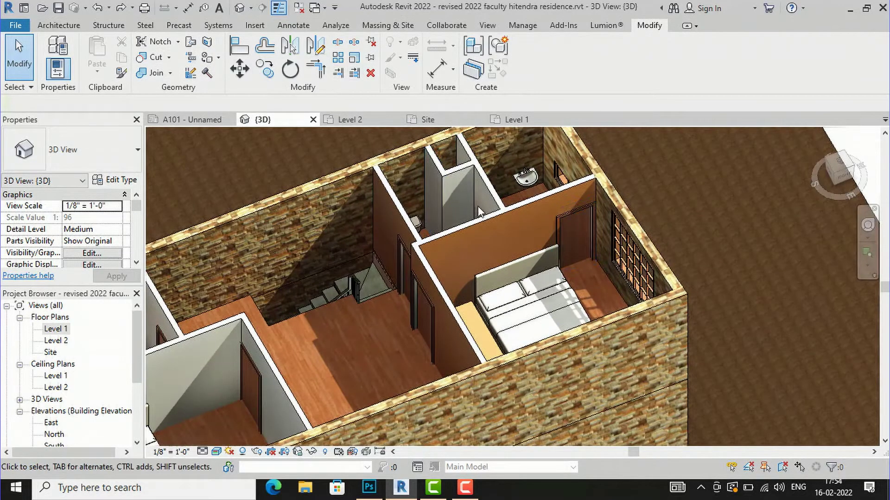
pyautogui.scroll(-1, 560, 234)
pyautogui.scroll(-2, 541, 199)
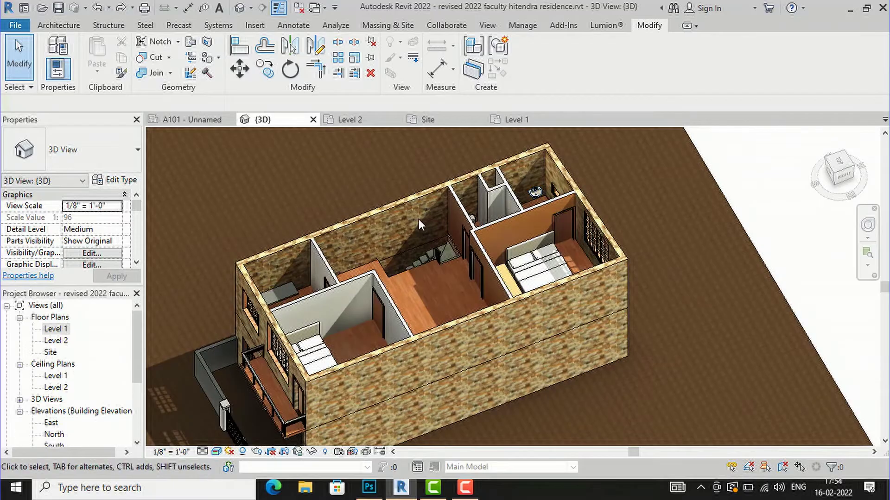
pyautogui.click(387, 208)
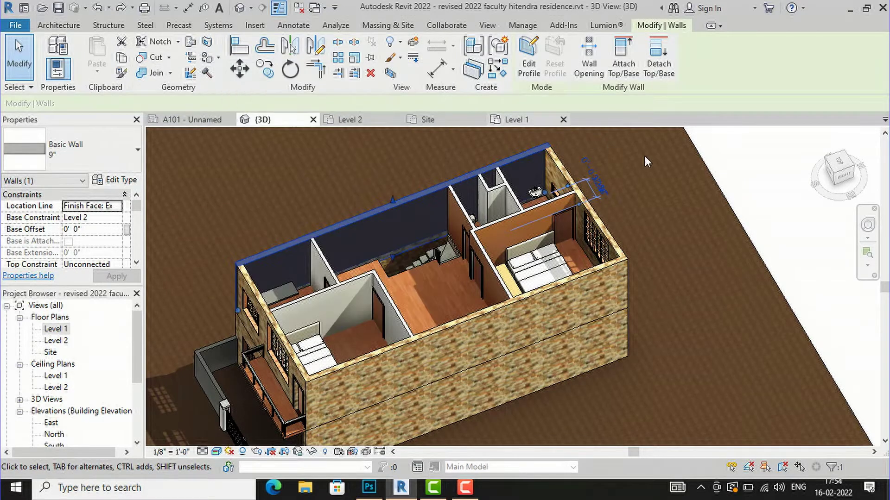
pyautogui.click(745, 162)
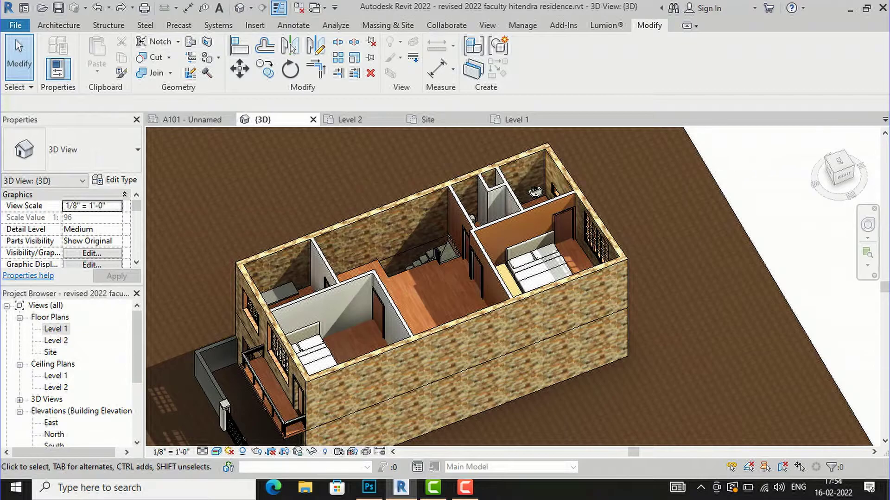
# Step: Decline saving the project and accept the general options with 30-minute reminder intervals
pyautogui.click(59, 26)
pyautogui.click(649, 25)
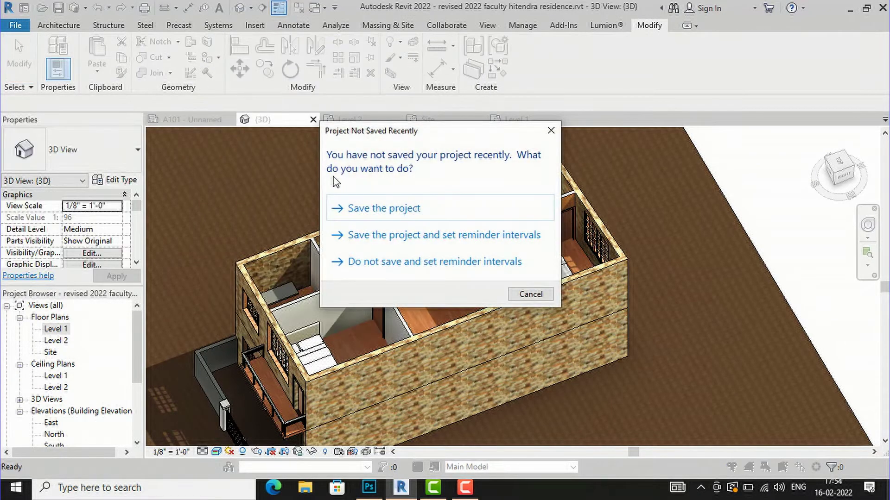
pyautogui.click(381, 263)
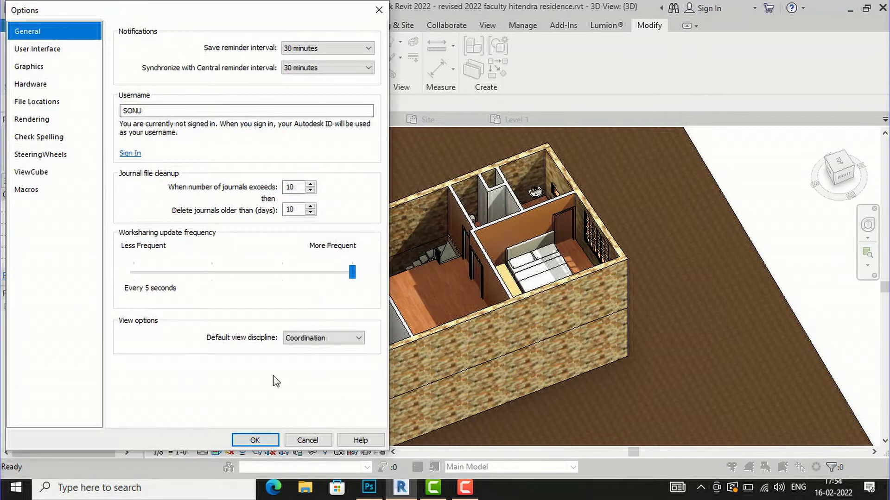
pyautogui.click(253, 440)
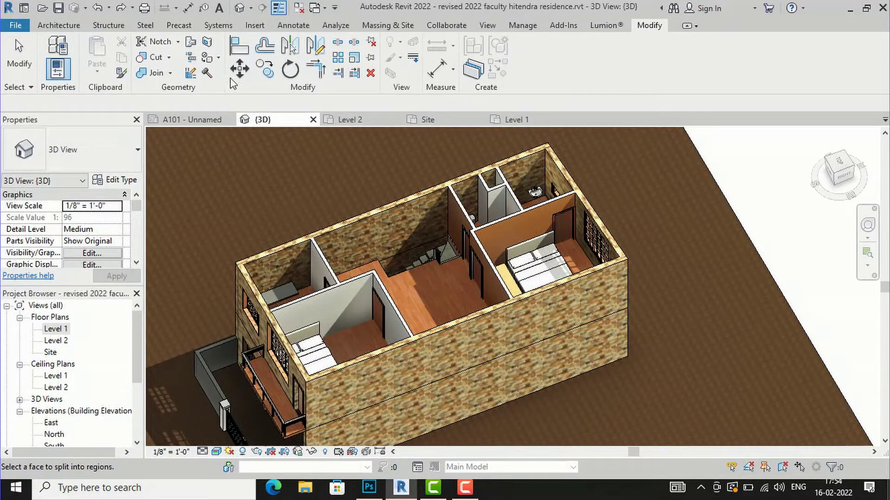
# Step: Open a Split Face boundary sketch on the inner face of the long 9" wall on the upper floor
pyautogui.click(208, 43)
pyautogui.scroll(4, 384, 224)
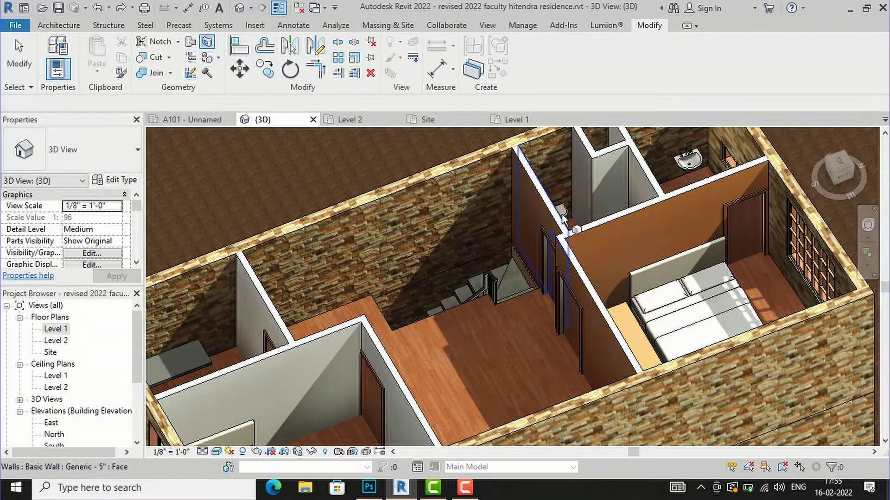
pyautogui.scroll(-4, 478, 219)
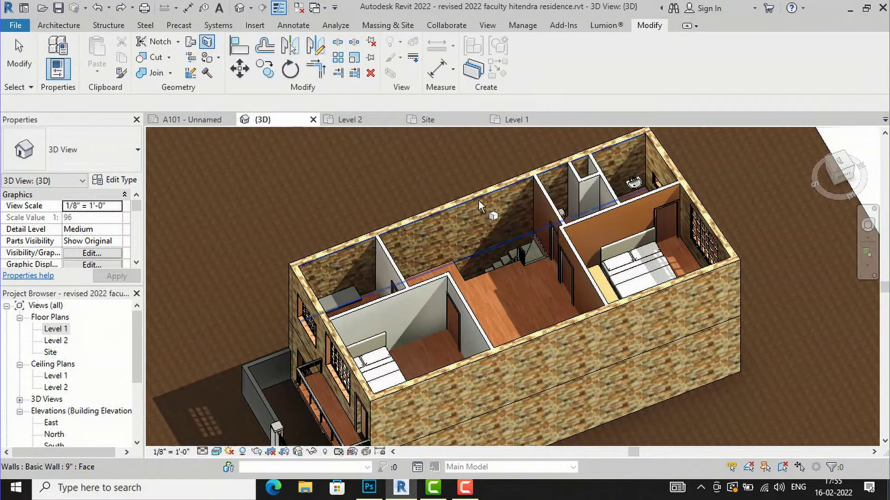
pyautogui.click(478, 199)
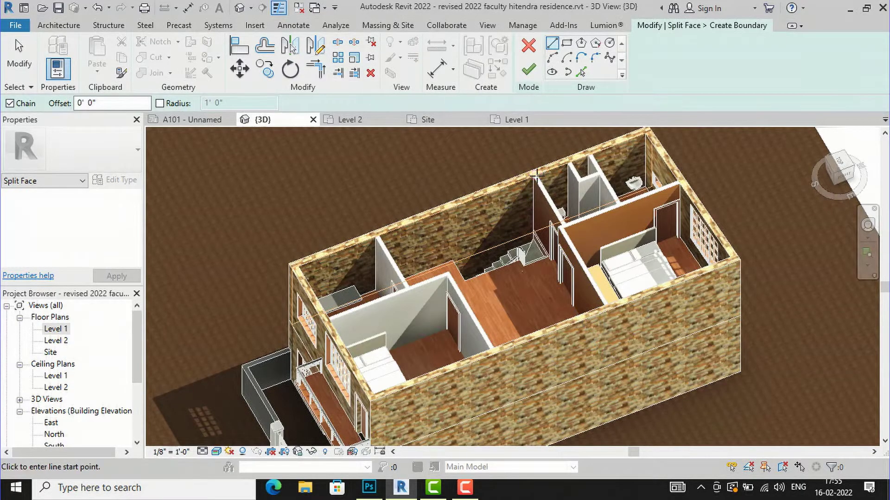
pyautogui.scroll(2, 462, 250)
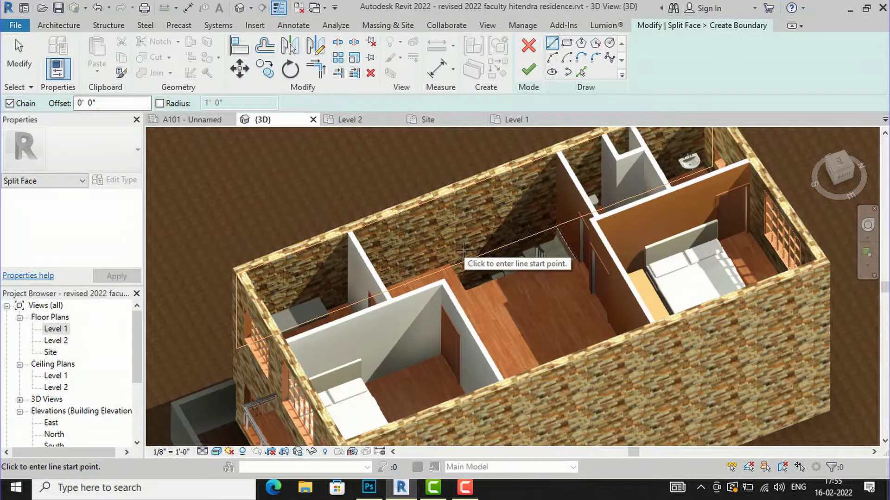
pyautogui.press('Escape')
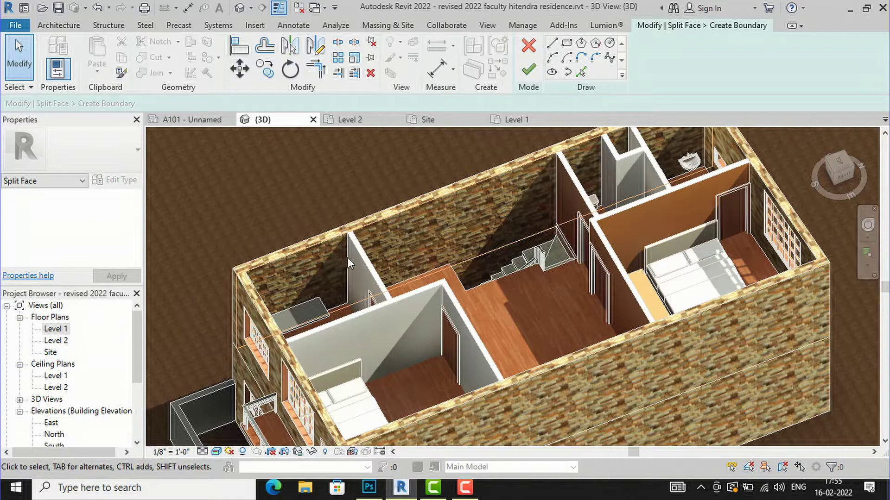
# Step: Draw a vertical boundary line about 10' long on the wall face along the kitchen partition's edge, from wall top to floor level
pyautogui.click(551, 44)
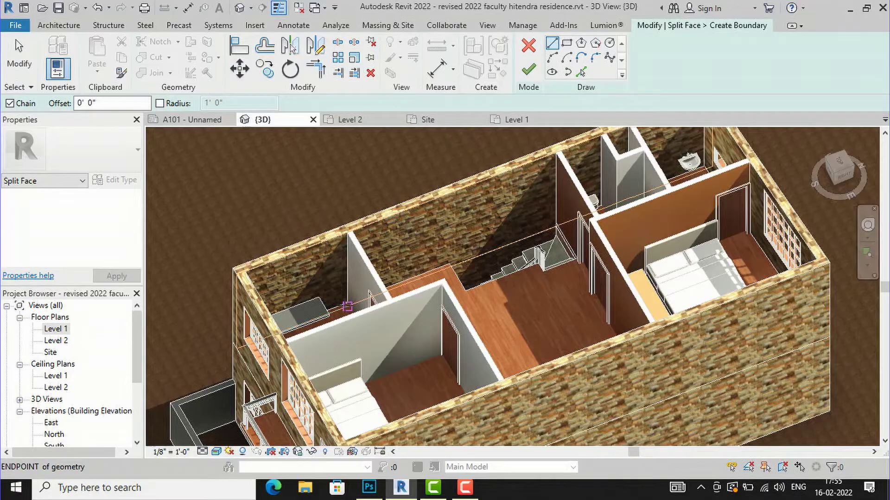
pyautogui.scroll(5, 346, 307)
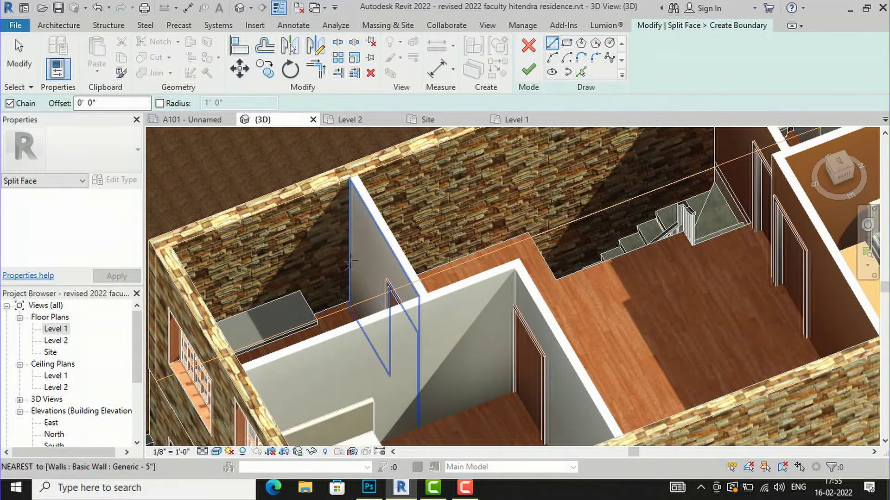
pyautogui.click(350, 177)
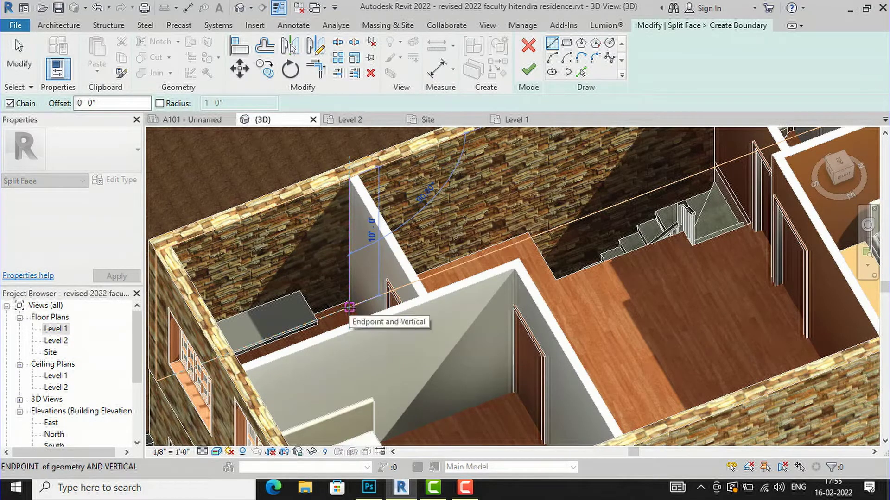
pyautogui.scroll(3, 350, 306)
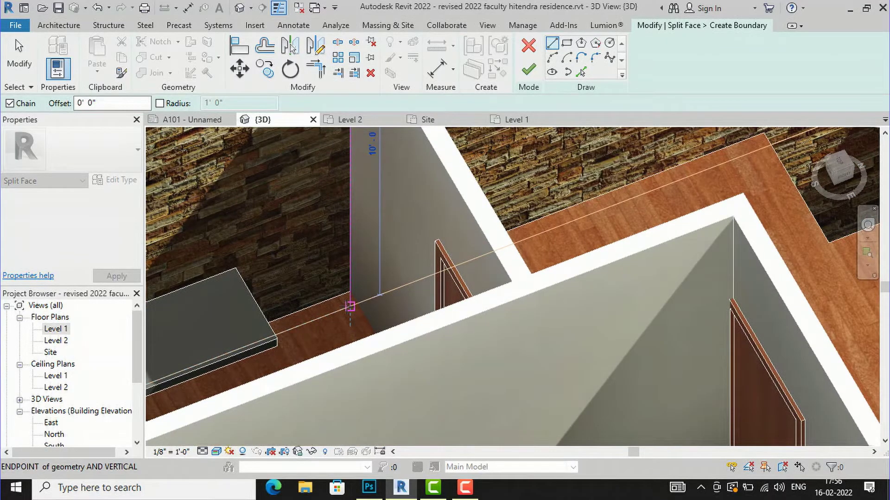
pyautogui.click(350, 306)
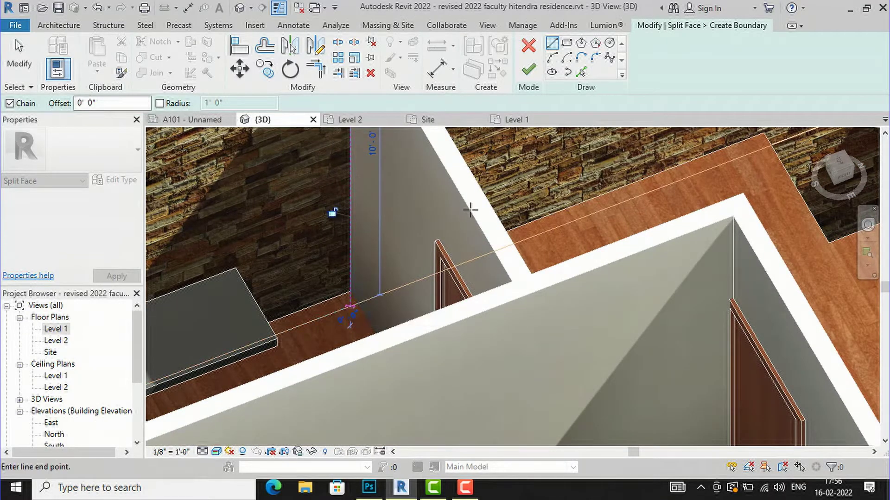
pyautogui.scroll(-2, 441, 264)
pyautogui.scroll(-3, 441, 264)
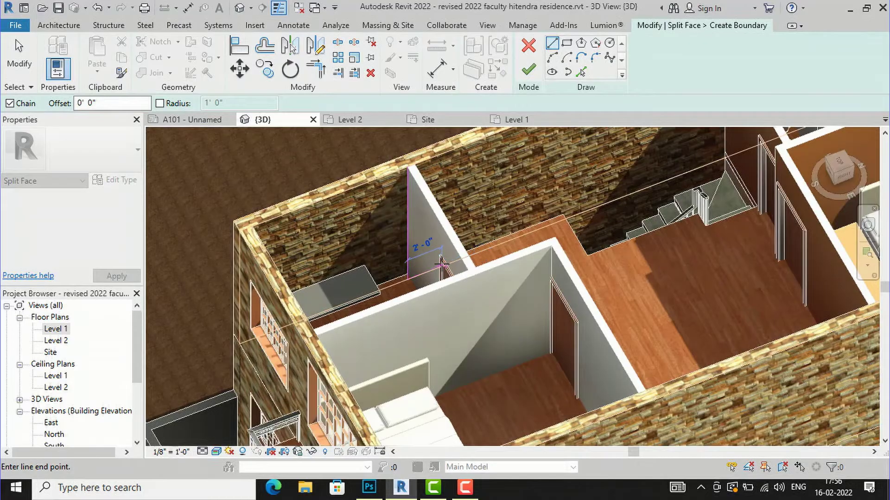
pyautogui.press('Escape')
pyautogui.press('Escape')
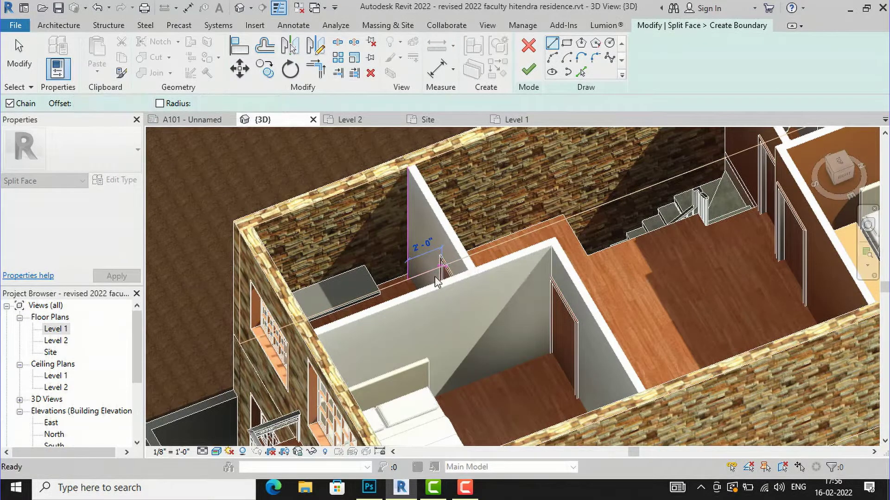
# Step: Inspect both ends of the vertical boundary line where the kitchen partition meets the long wall
pyautogui.scroll(4, 409, 280)
pyautogui.scroll(-3, 414, 280)
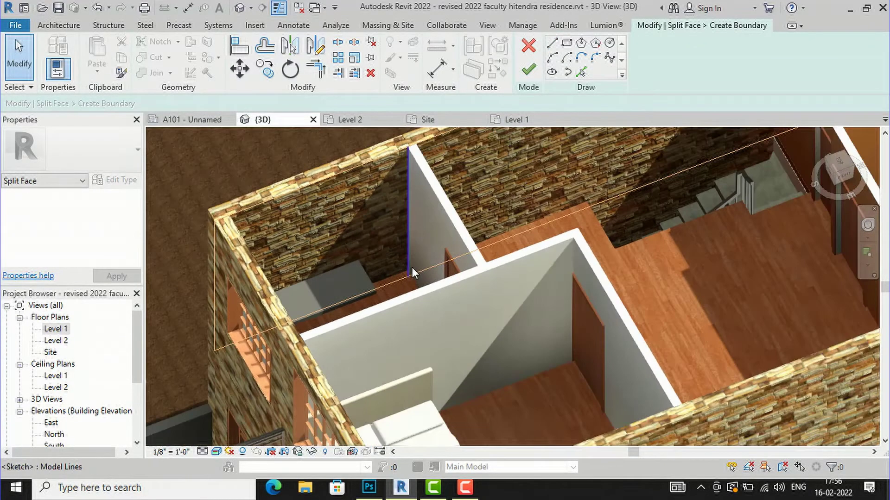
pyautogui.scroll(5, 410, 276)
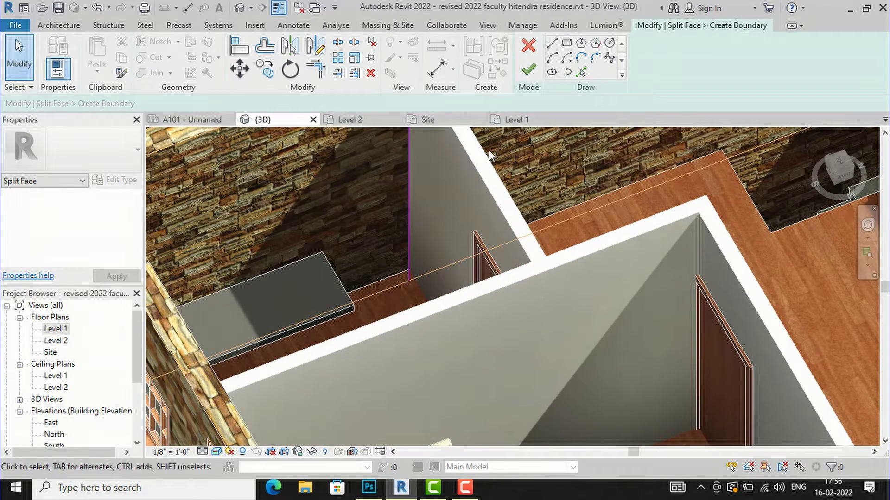
pyautogui.scroll(-2, 384, 215)
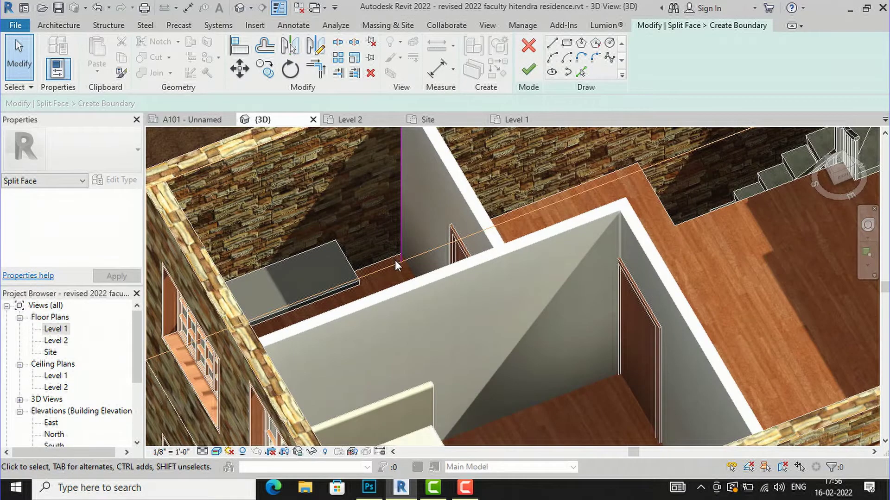
pyautogui.scroll(-2, 396, 264)
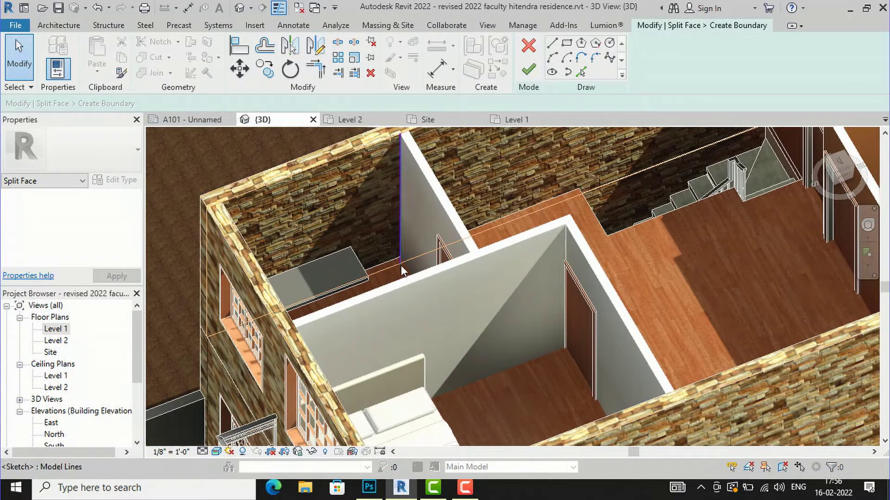
pyautogui.scroll(-2, 401, 265)
pyautogui.scroll(8, 385, 182)
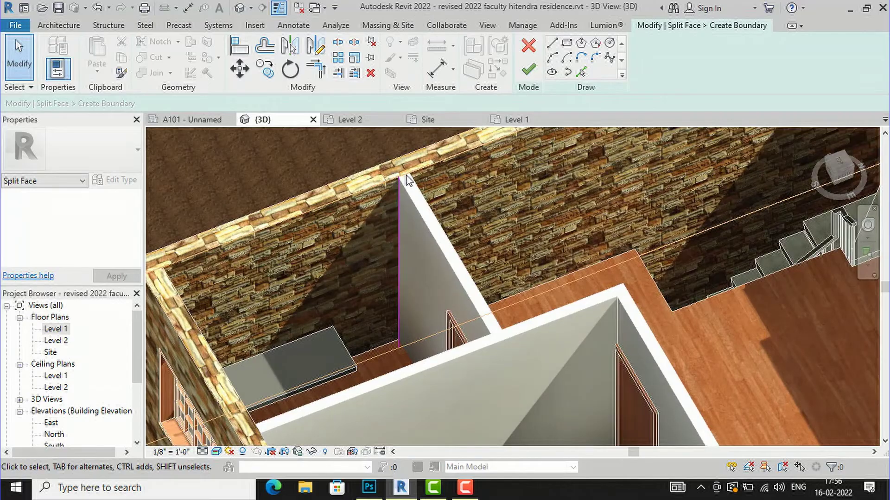
pyautogui.scroll(-6, 388, 179)
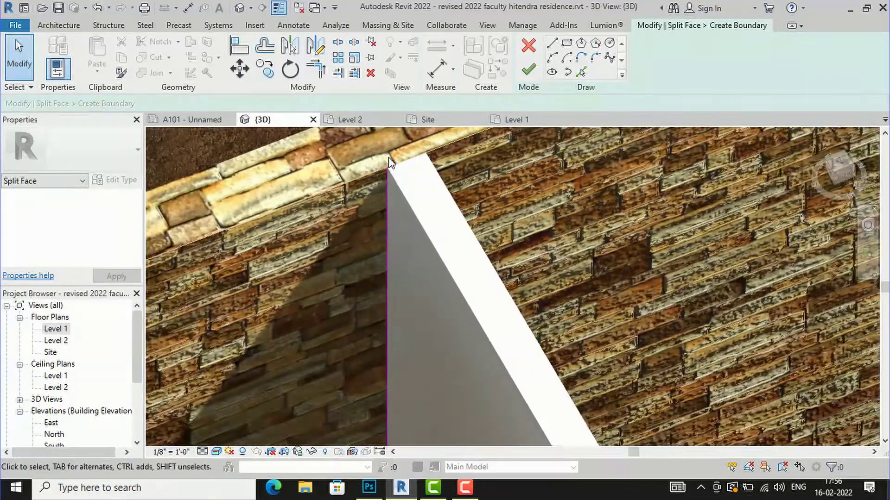
pyautogui.scroll(-3, 389, 157)
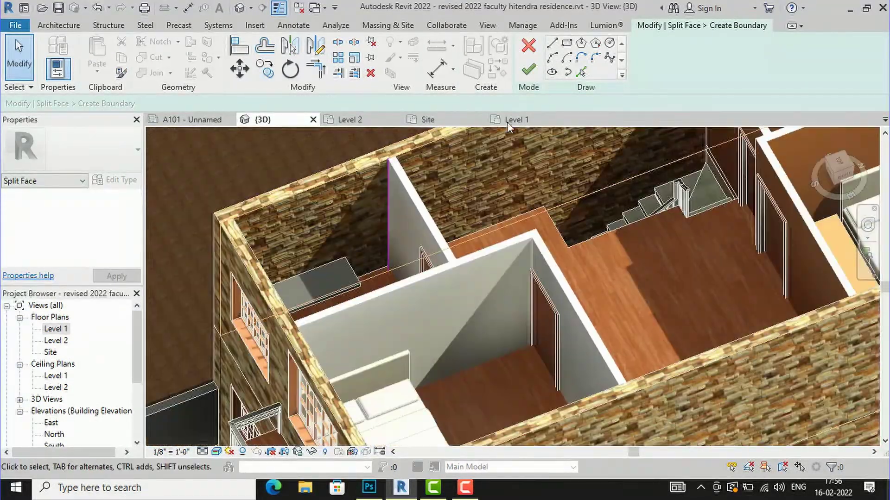
# Step: Finish the Split Face boundary on the long wall and check the split line at the kitchen partition
pyautogui.click(530, 70)
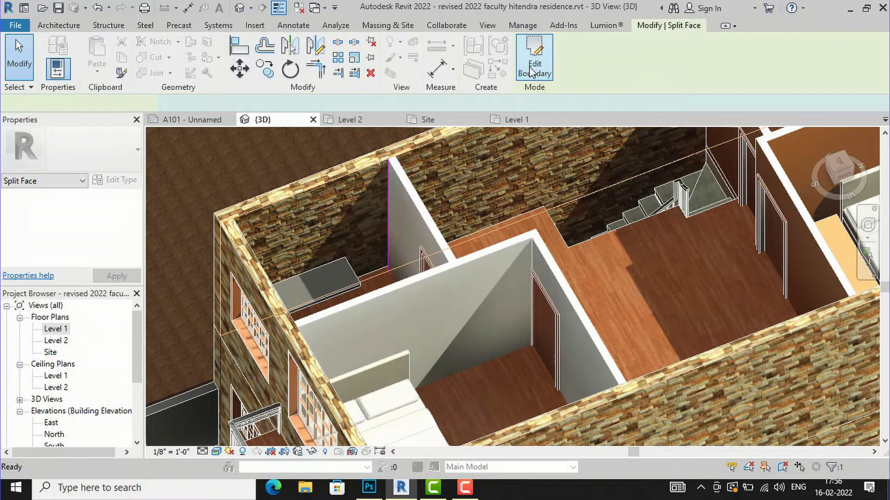
pyautogui.scroll(-2, 299, 212)
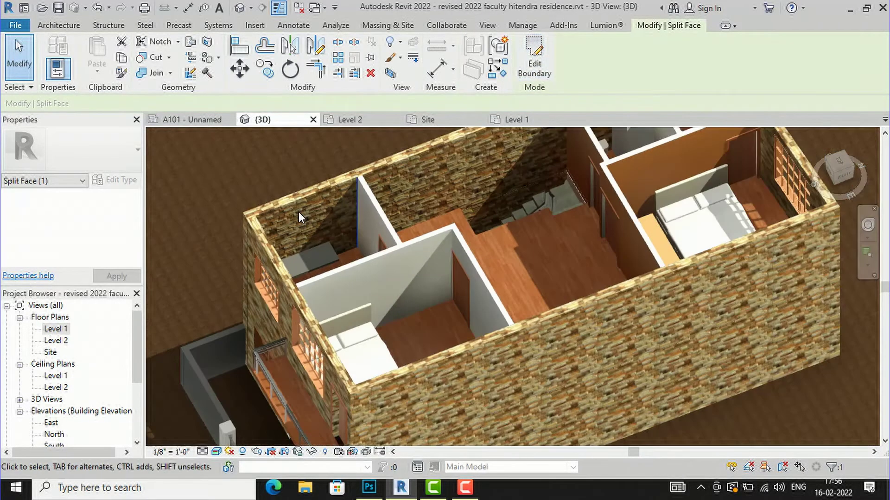
pyautogui.scroll(-2, 266, 227)
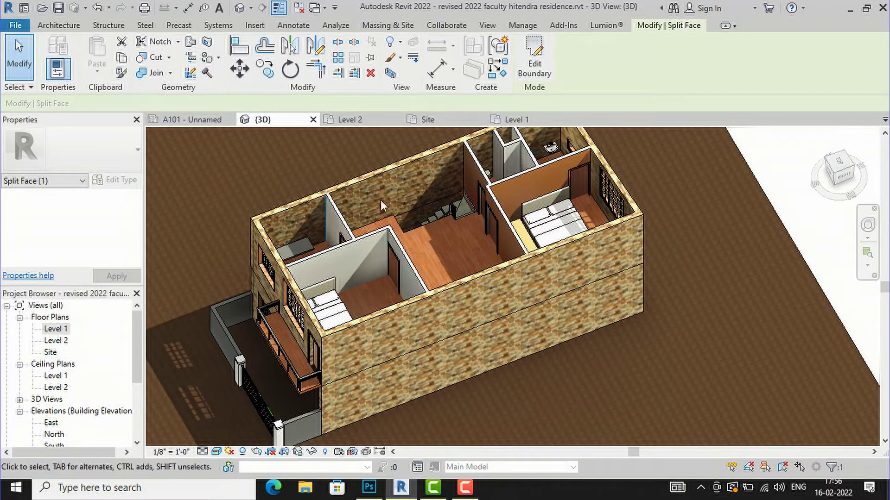
pyautogui.scroll(4, 334, 204)
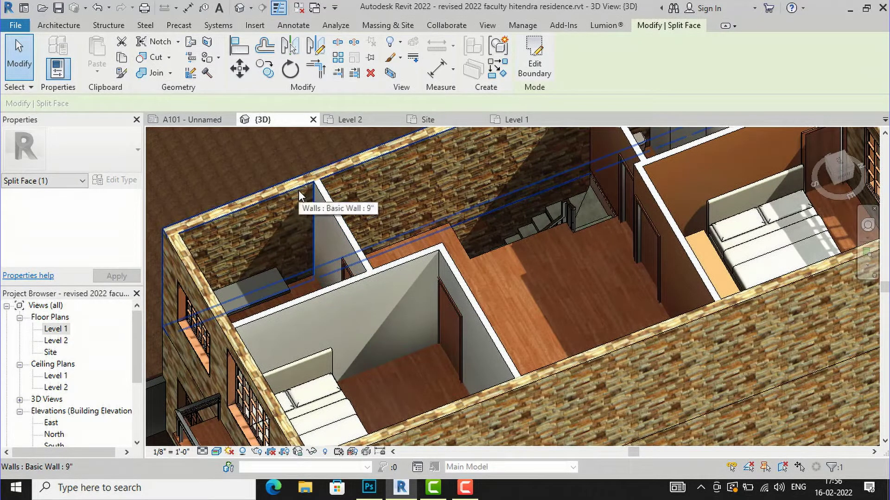
pyautogui.scroll(2, 298, 191)
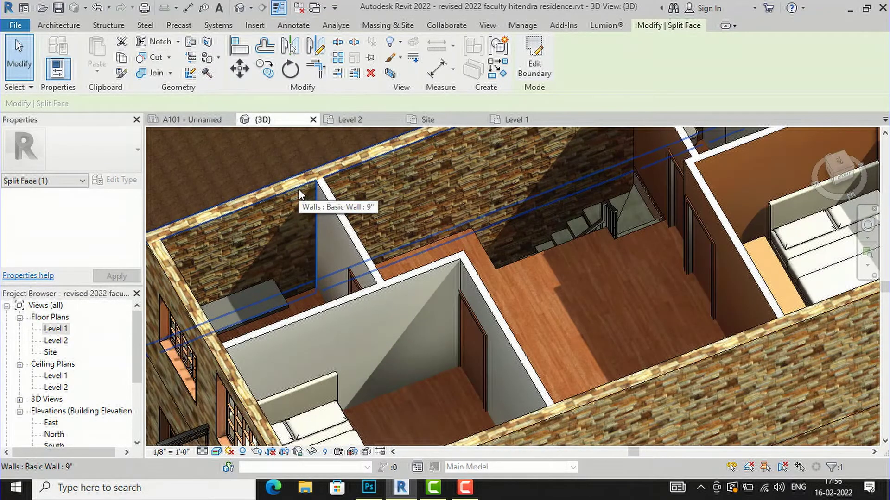
pyautogui.scroll(-4, 306, 216)
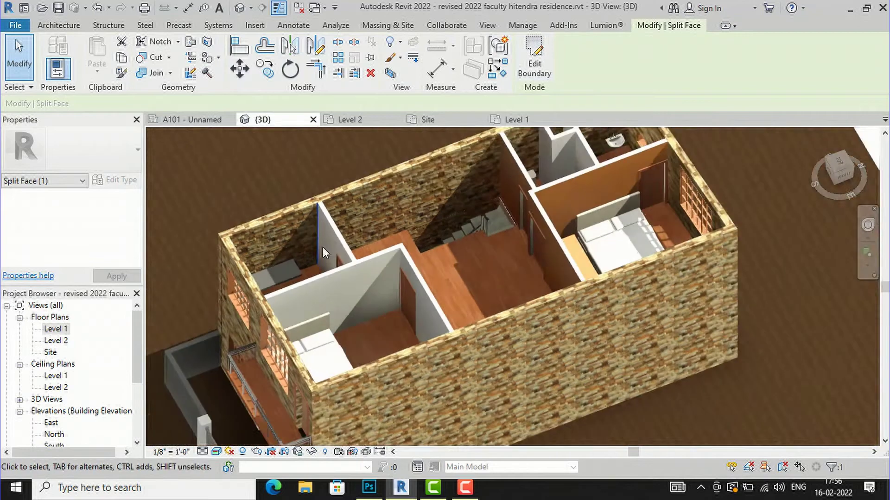
pyautogui.scroll(-2, 307, 256)
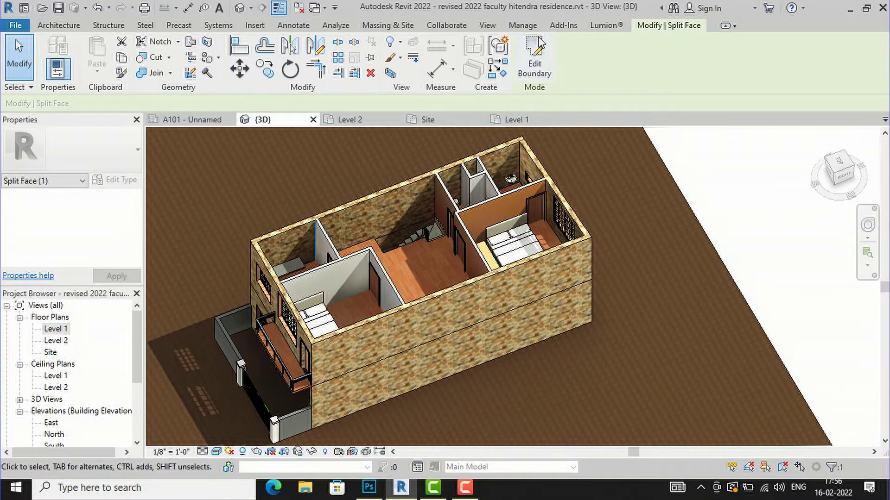
# Step: Create a new project material and rename it KITCHEN WALL
pyautogui.click(523, 25)
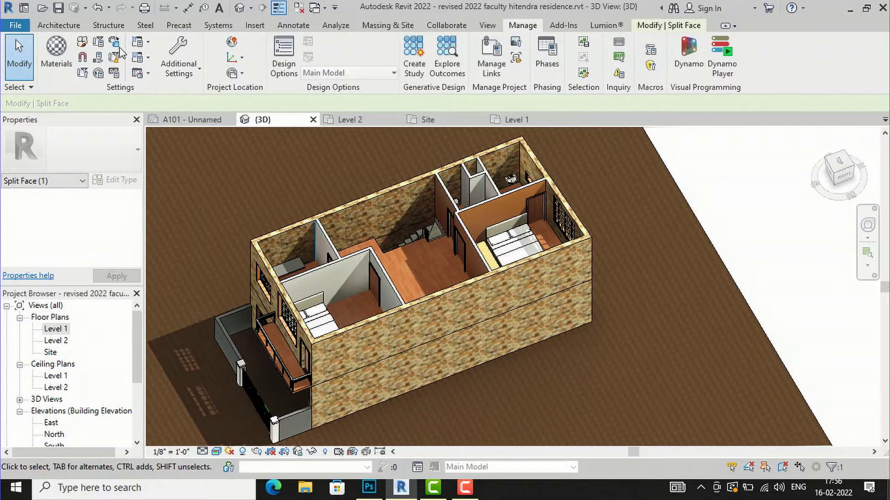
pyautogui.click(57, 60)
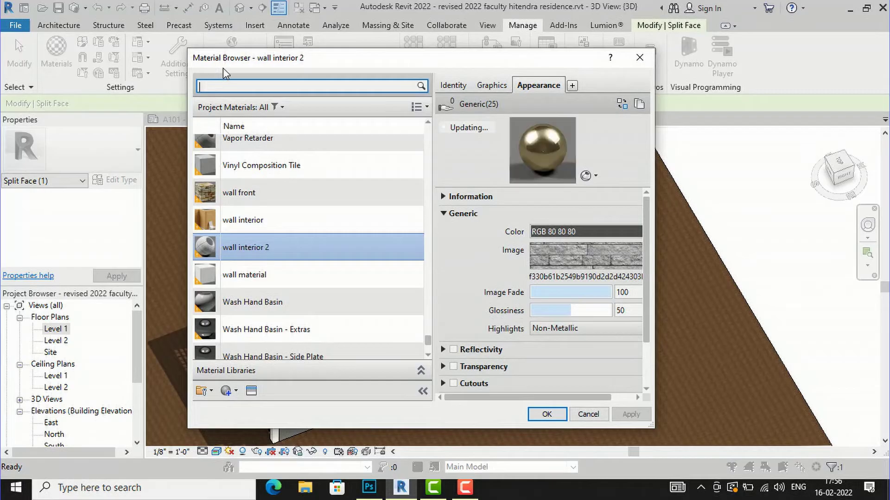
pyautogui.scroll(1, 292, 175)
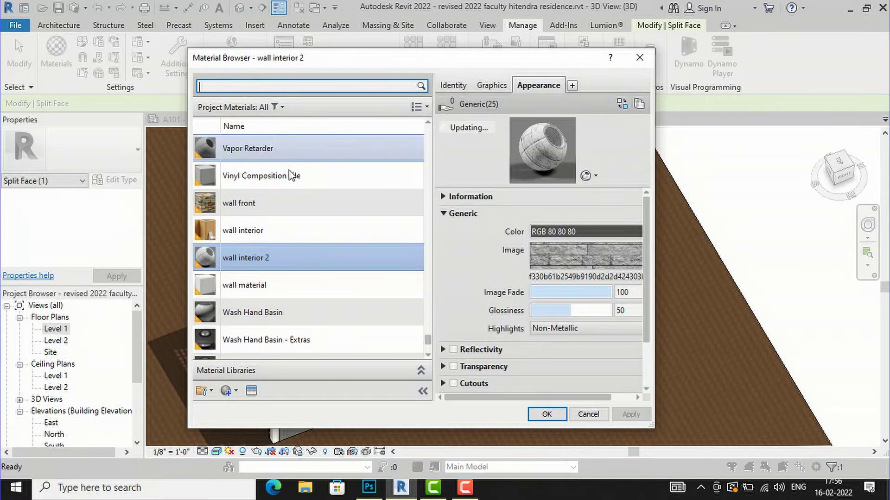
pyautogui.scroll(-2, 291, 175)
pyautogui.click(236, 391)
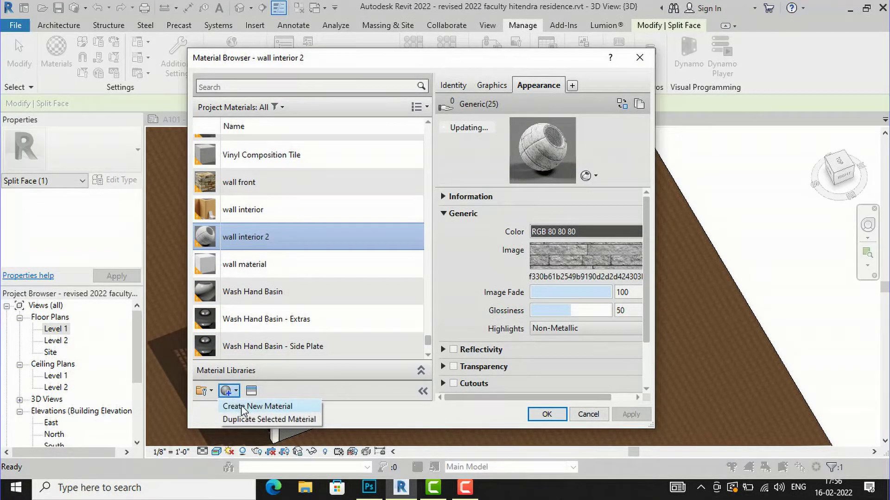
pyautogui.click(243, 406)
pyautogui.scroll(-1, 238, 264)
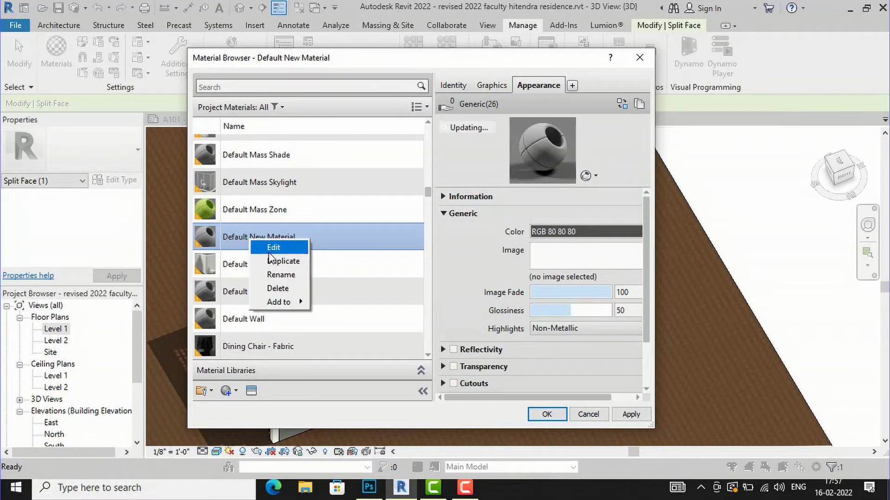
pyautogui.click(280, 275)
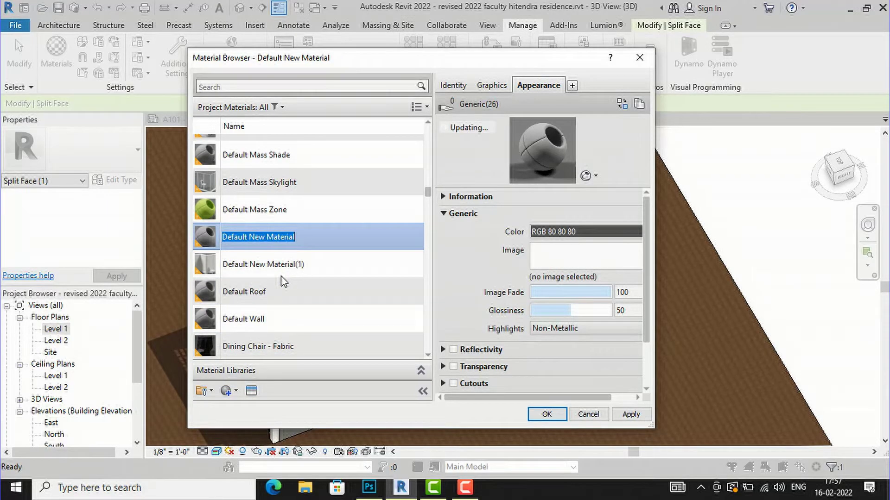
pyautogui.write('KITCHEN WALL')
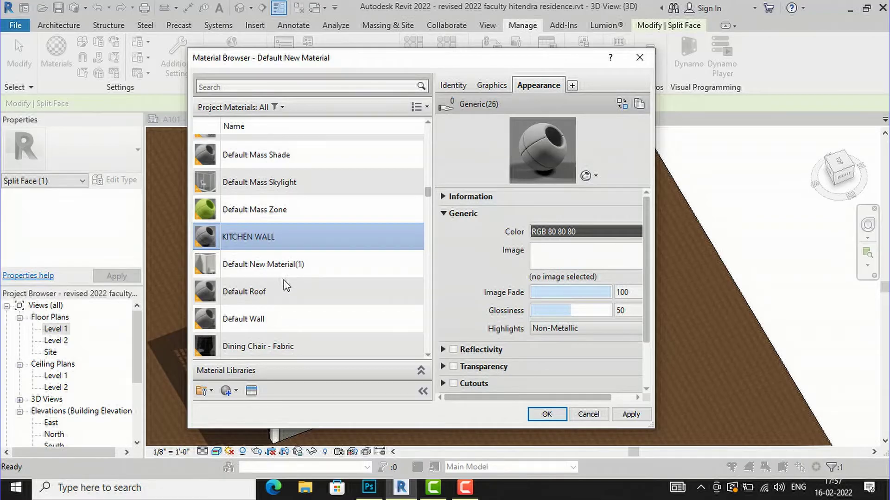
# Step: Open the Asset Browser, resize and place it beside the Material Browser, and expand the Appearance Library
pyautogui.click(252, 390)
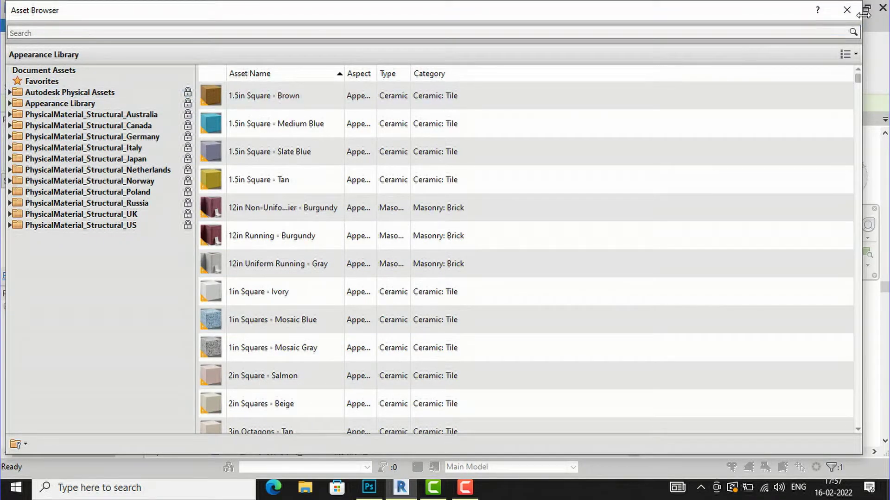
pyautogui.moveTo(863, 21); pyautogui.dragTo(424, 70)
pyautogui.moveTo(110, 15); pyautogui.dragTo(530, 18)
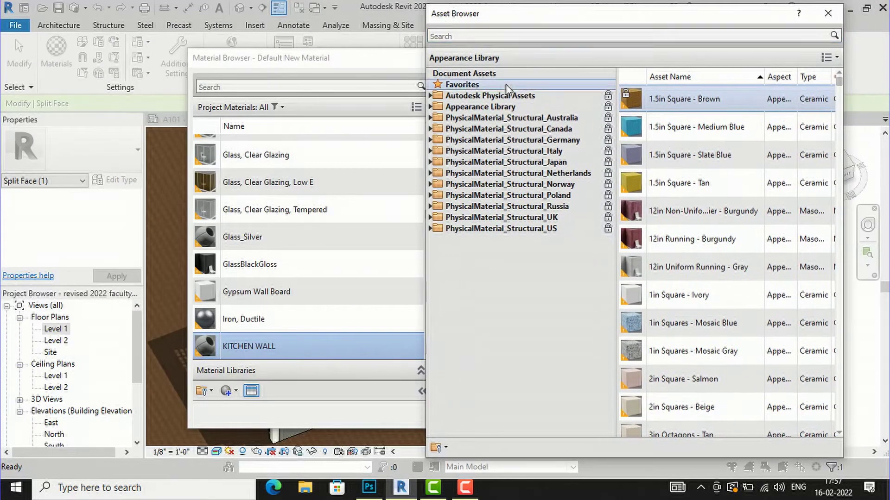
pyautogui.click(496, 107)
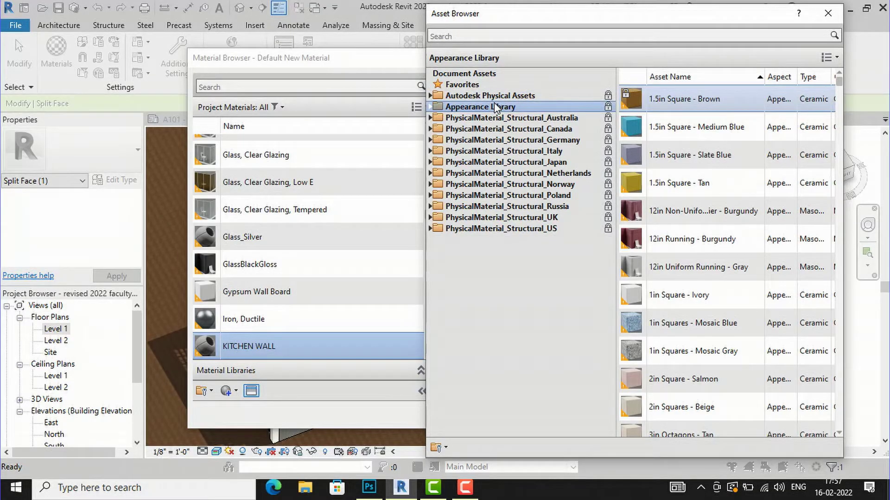
pyautogui.click(432, 107)
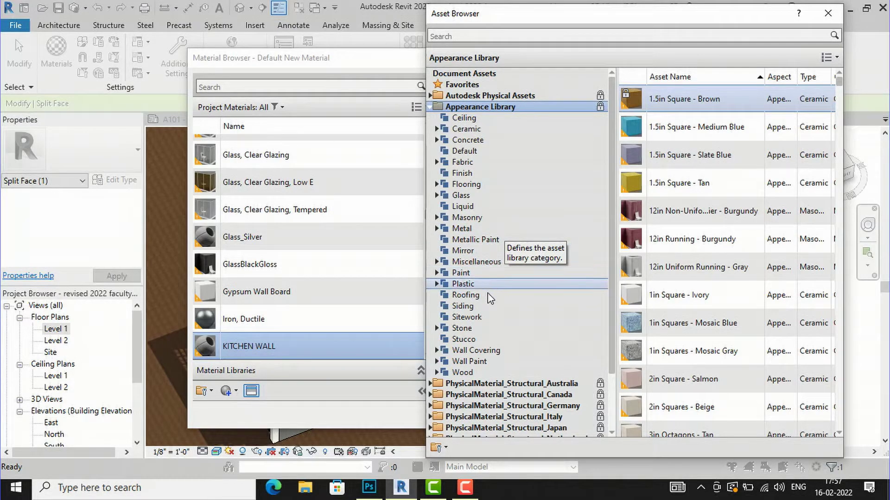
# Step: Replace the KITCHEN WALL material's appearance with the orange Light Red asset from the Wall Paint category, and close the Asset Browser
pyautogui.click(482, 361)
pyautogui.scroll(-1, 674, 331)
pyautogui.scroll(-3, 674, 334)
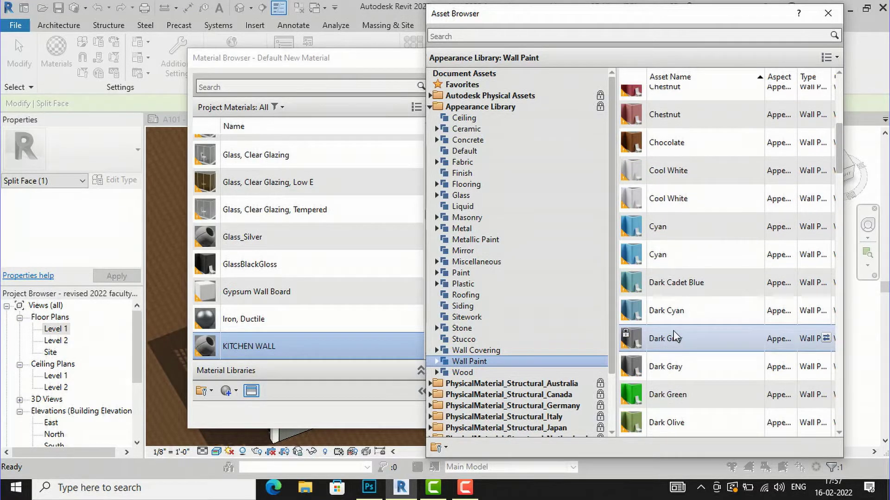
pyautogui.scroll(-3, 674, 336)
pyautogui.scroll(-2, 674, 334)
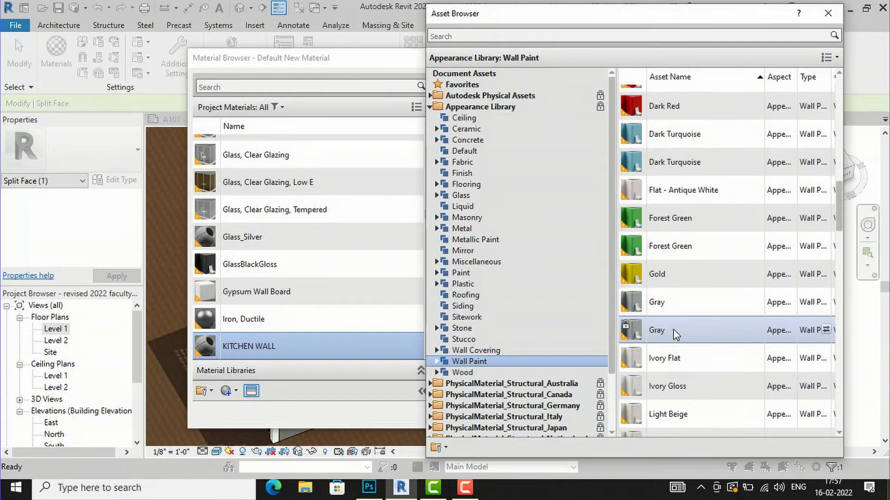
pyautogui.scroll(-3, 673, 330)
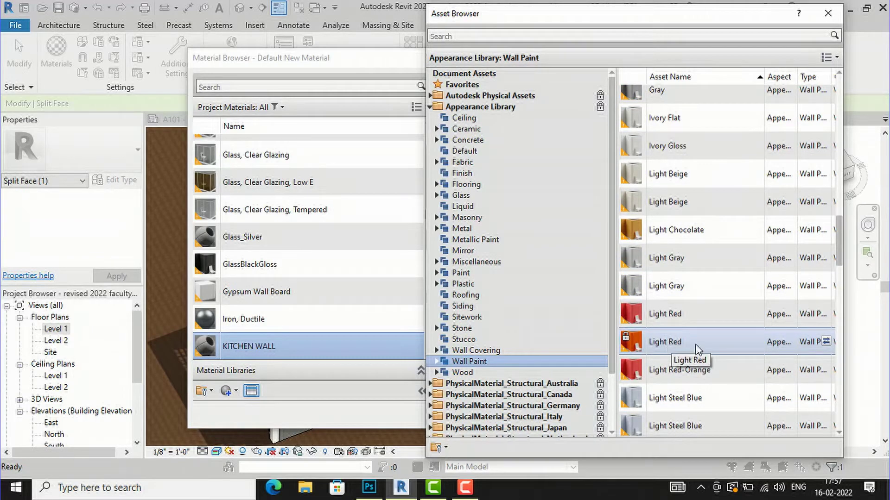
pyautogui.click(826, 342)
pyautogui.click(827, 13)
# Step: Check KITCHEN WALL in the project materials, apply and accept the material changes, and clear the split face selection
pyautogui.scroll(1, 288, 301)
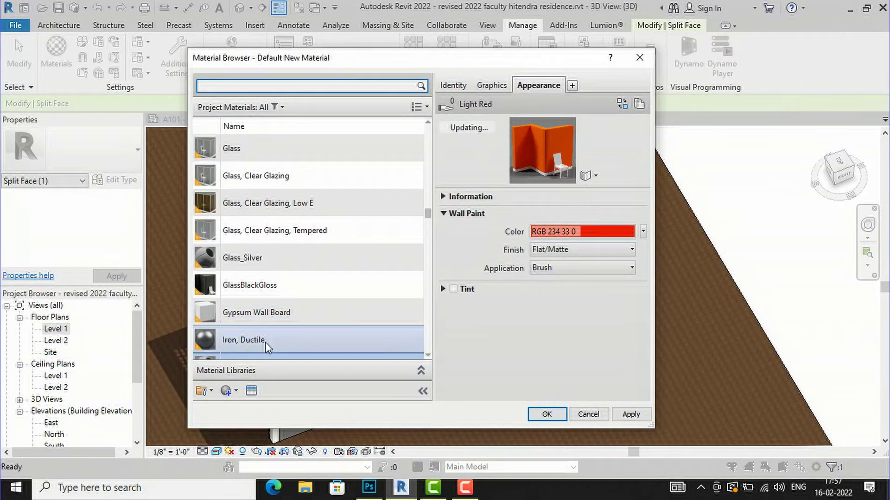
pyautogui.scroll(-3, 302, 256)
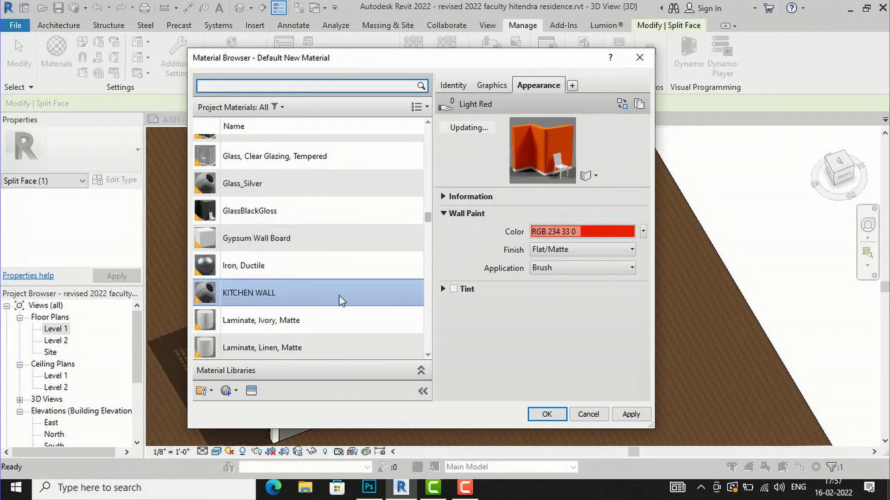
pyautogui.scroll(-3, 338, 297)
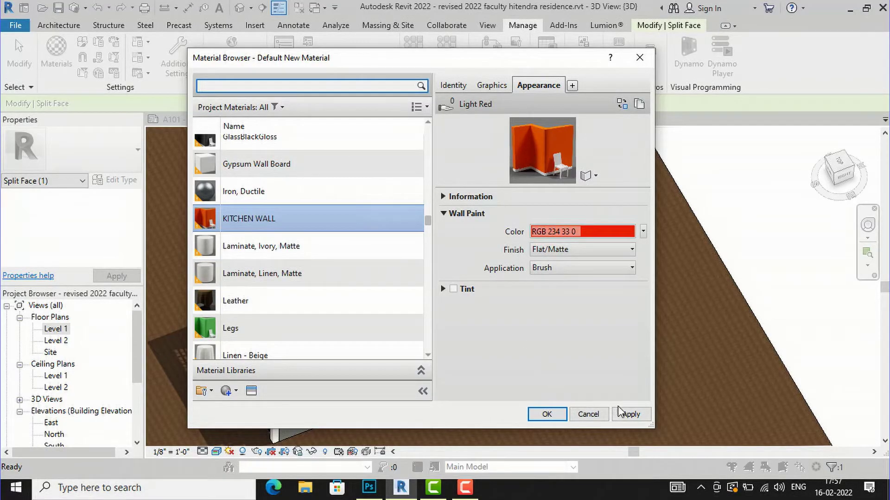
pyautogui.click(630, 414)
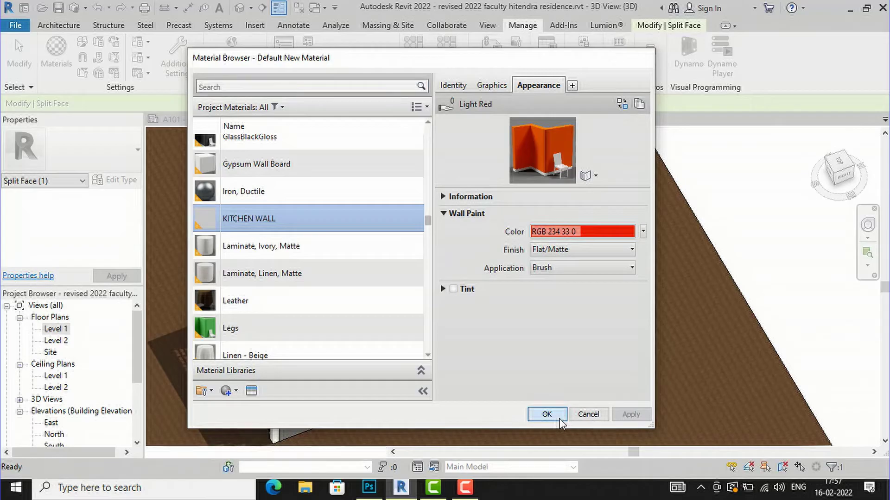
pyautogui.click(546, 414)
pyautogui.press('Escape')
# Step: Start the Paint tool, search the project materials for "KITCHE" and select KITCHEN WALL as the paint material
pyautogui.scroll(2, 290, 241)
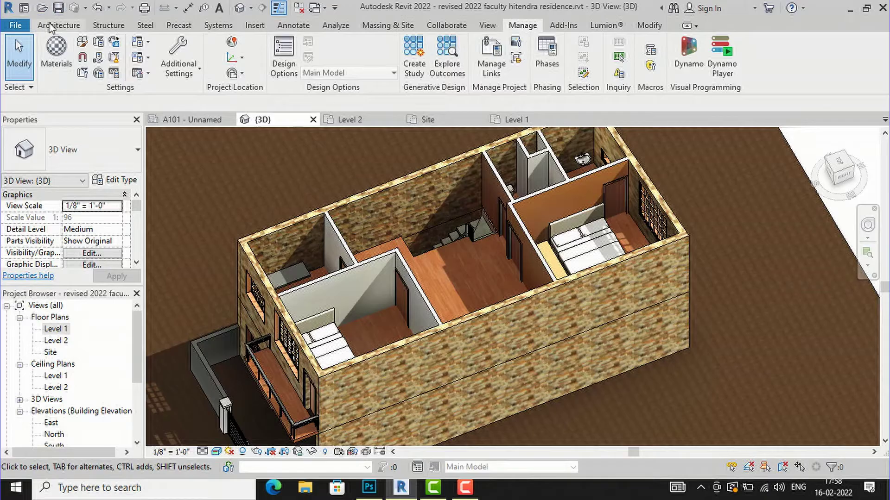
pyautogui.click(52, 25)
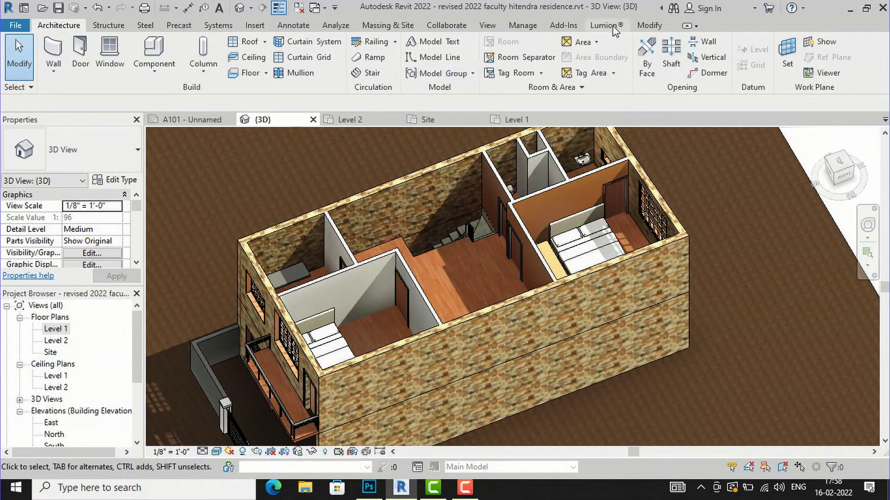
pyautogui.click(522, 25)
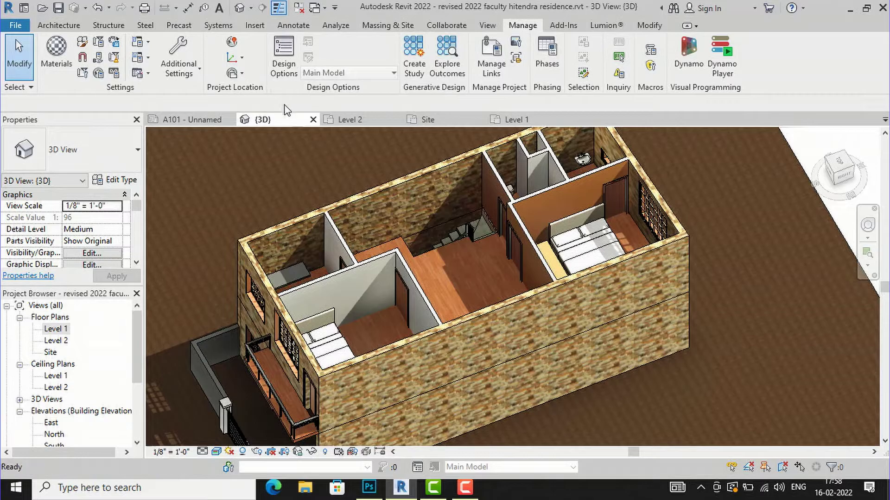
pyautogui.click(649, 26)
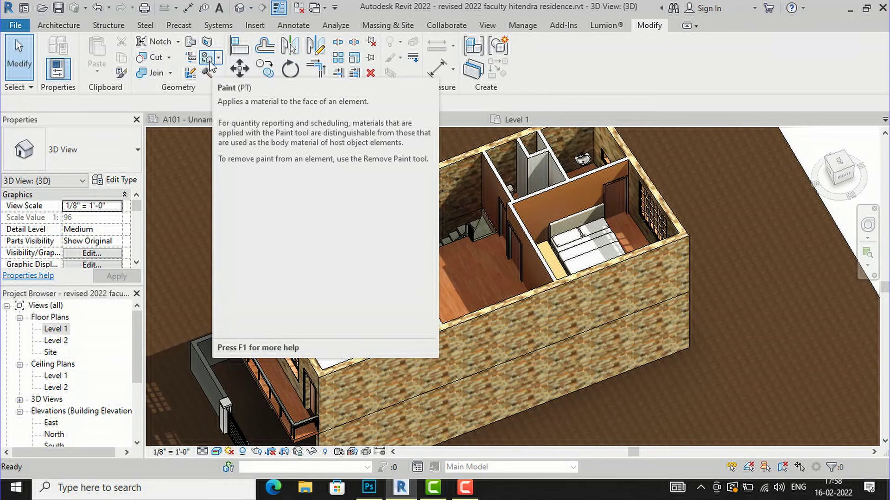
pyautogui.click(210, 67)
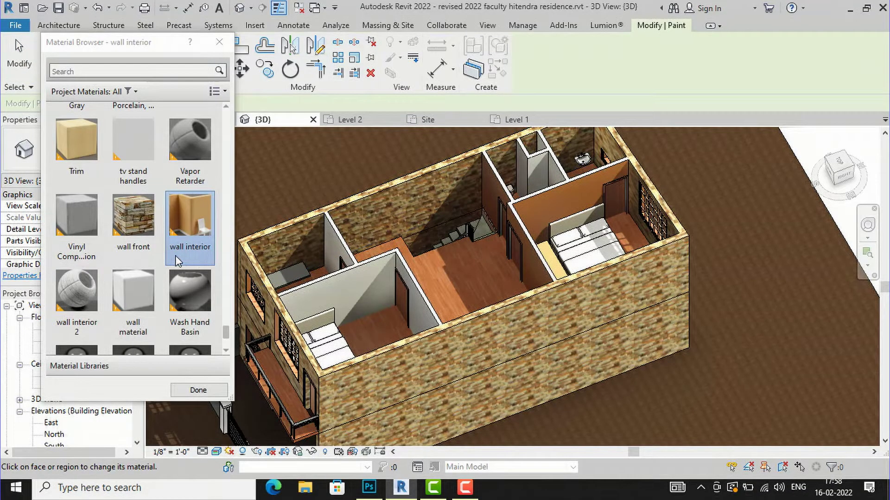
pyautogui.scroll(-3, 160, 257)
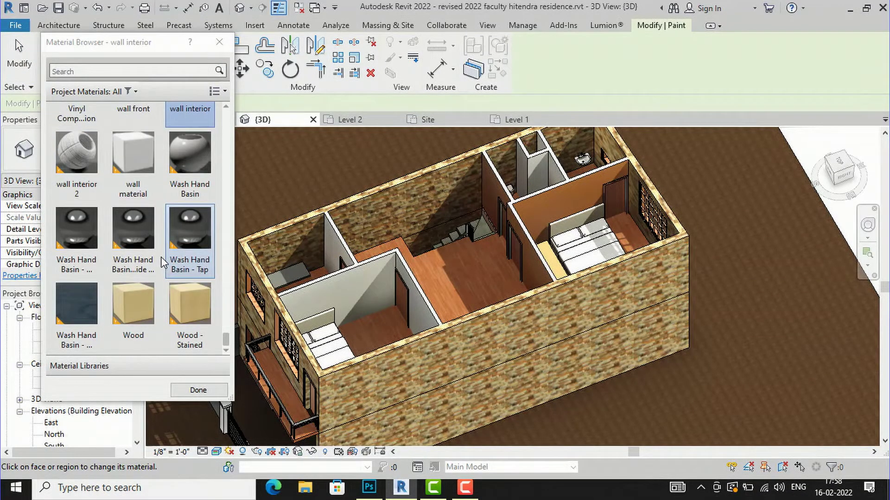
pyautogui.scroll(15, 161, 258)
pyautogui.scroll(15, 160, 259)
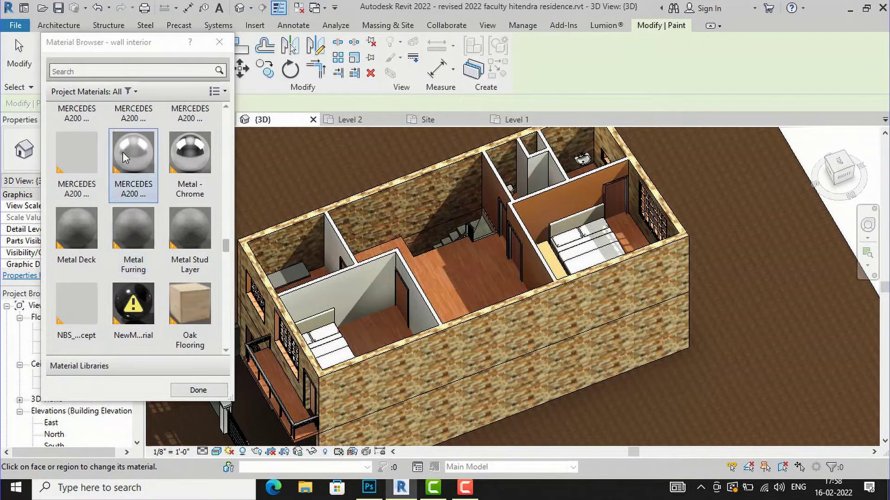
pyautogui.scroll(1, 125, 157)
pyautogui.click(83, 72)
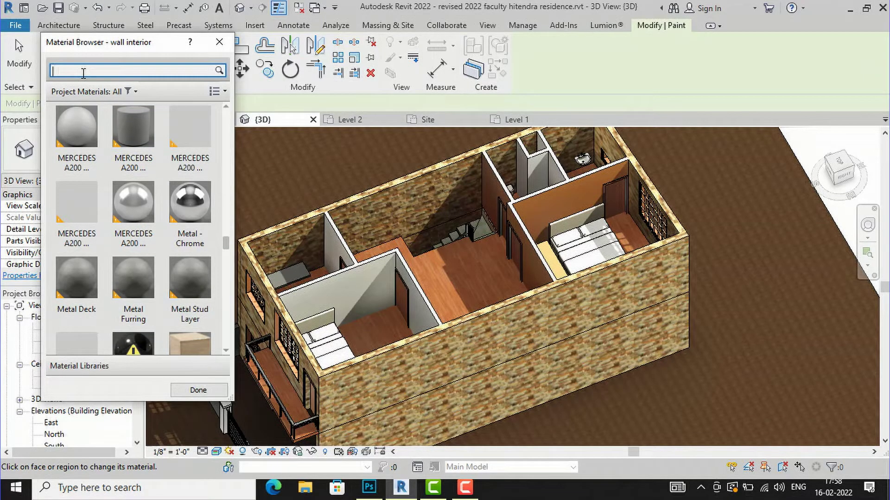
pyautogui.write('KITCHE')
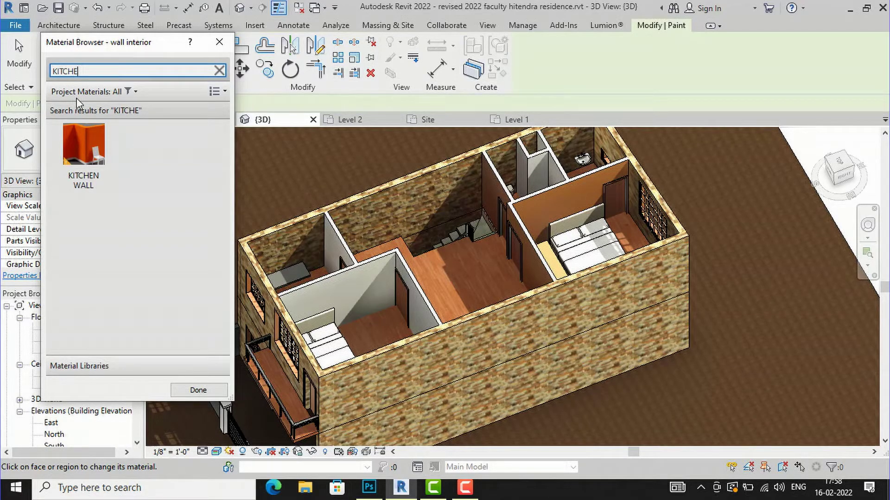
pyautogui.click(78, 147)
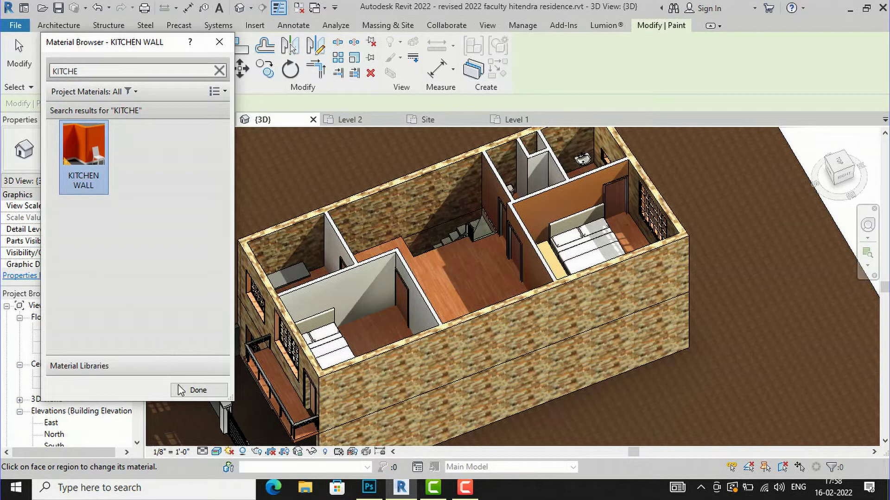
# Step: Restart the Paint tool and select KITCHEN WALL from the project materials as the paint material
pyautogui.click(197, 390)
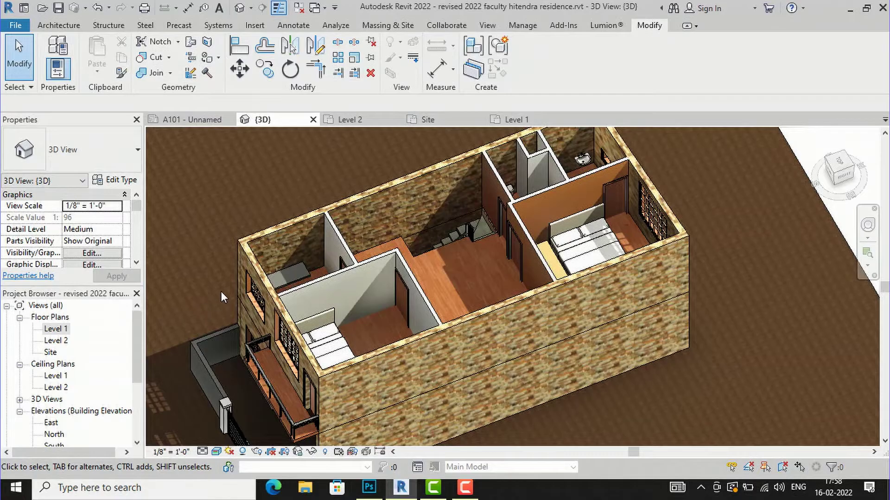
pyautogui.press('p')
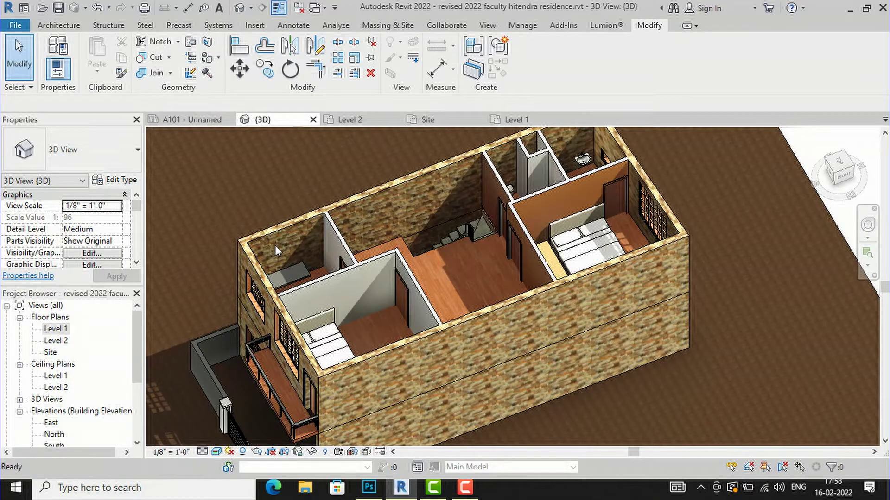
pyautogui.press('t')
pyautogui.scroll(-1, 182, 229)
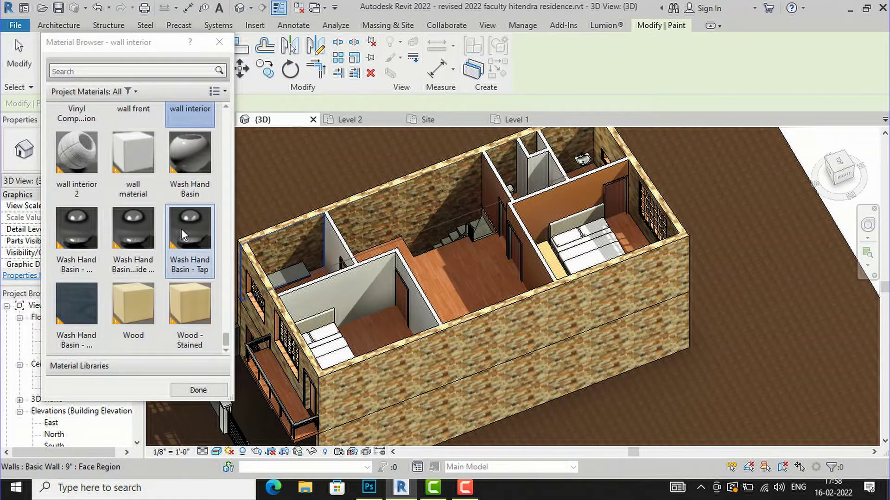
pyautogui.scroll(1, 153, 213)
pyautogui.scroll(-1, 148, 208)
pyautogui.click(139, 186)
pyautogui.scroll(12, 146, 206)
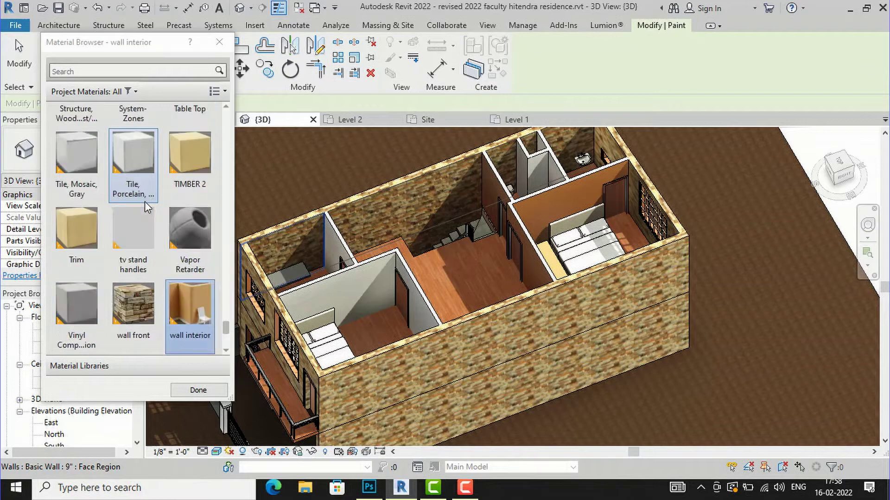
pyautogui.scroll(2, 144, 199)
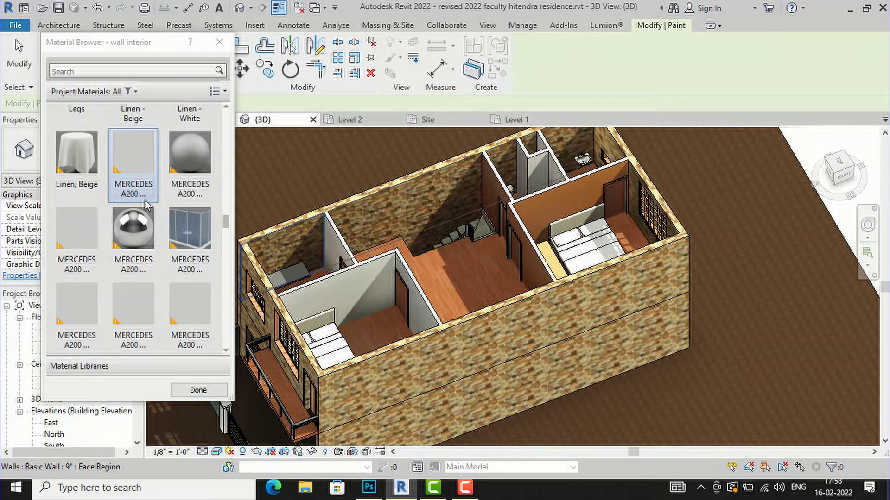
pyautogui.scroll(5, 145, 198)
pyautogui.scroll(-2, 146, 198)
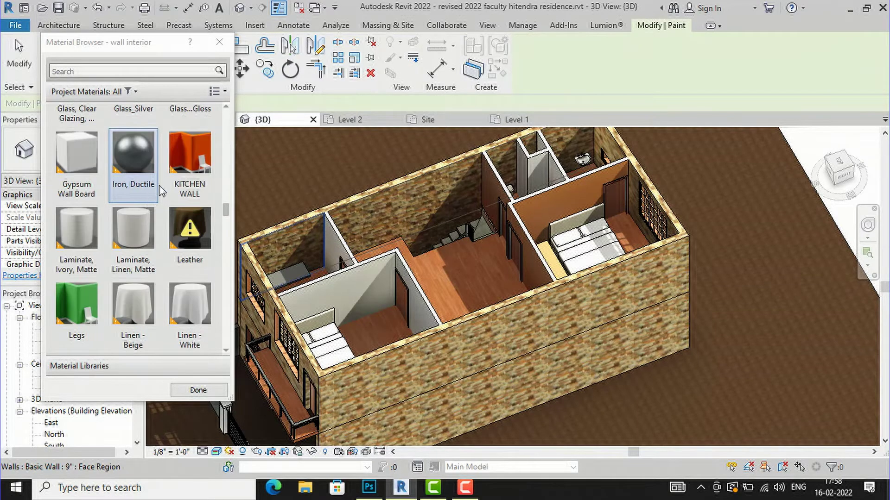
pyautogui.click(188, 167)
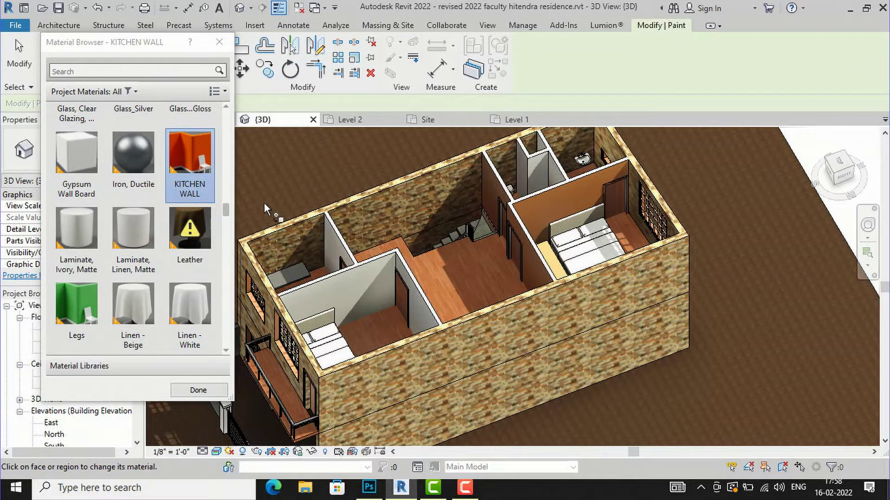
# Step: Paint the kitchen section of the long wall's inner face with KITCHEN WALL and finish painting
pyautogui.click(297, 230)
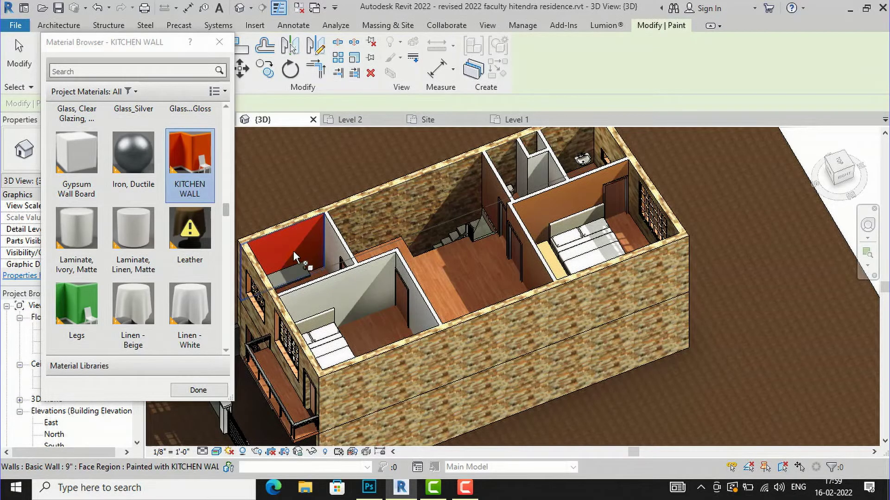
pyautogui.scroll(2, 293, 250)
pyautogui.scroll(-1, 404, 197)
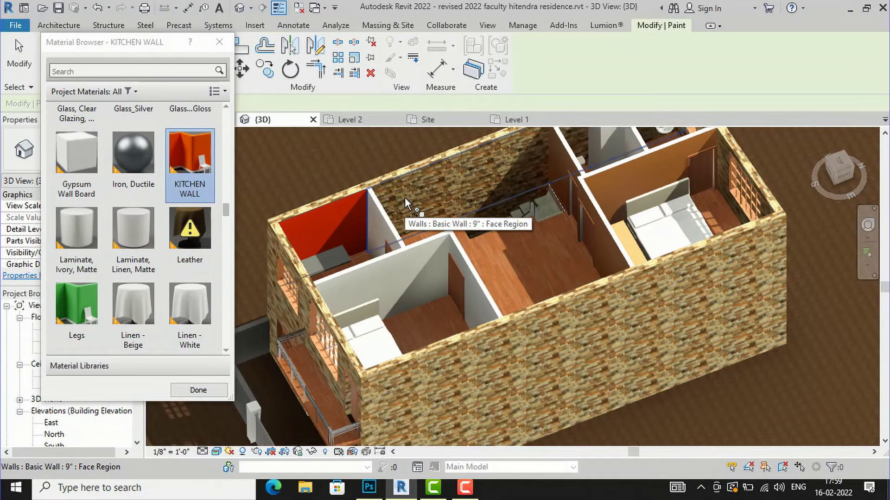
pyautogui.scroll(-1, 431, 188)
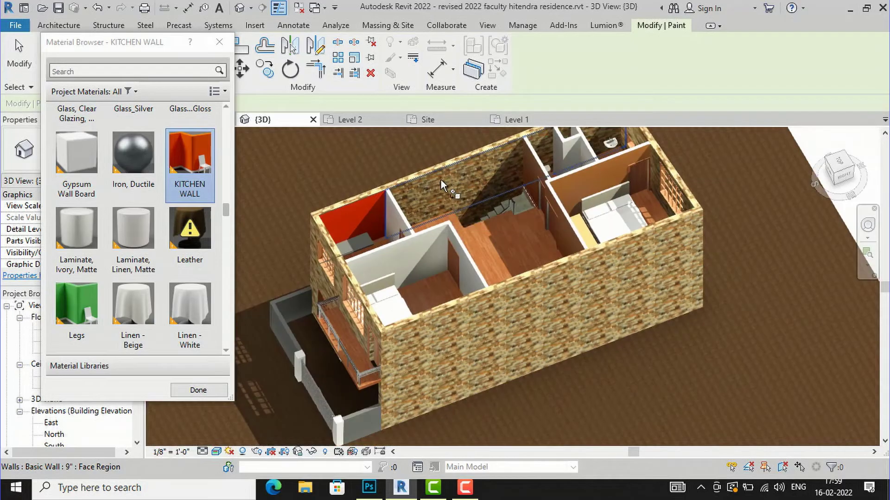
pyautogui.click(220, 45)
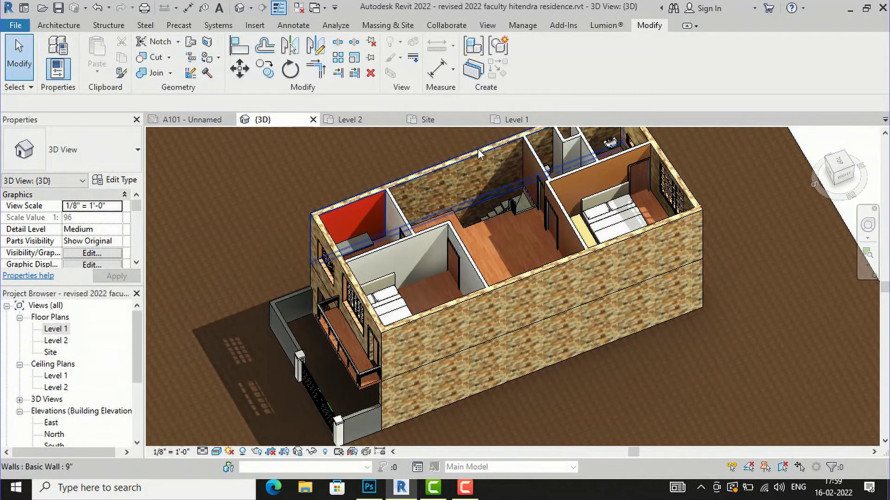
# Step: Split the long wall's inner face near the staircase with a six-sided inscribed polygon and finish the boundary
pyautogui.scroll(2, 477, 148)
pyautogui.scroll(1, 462, 191)
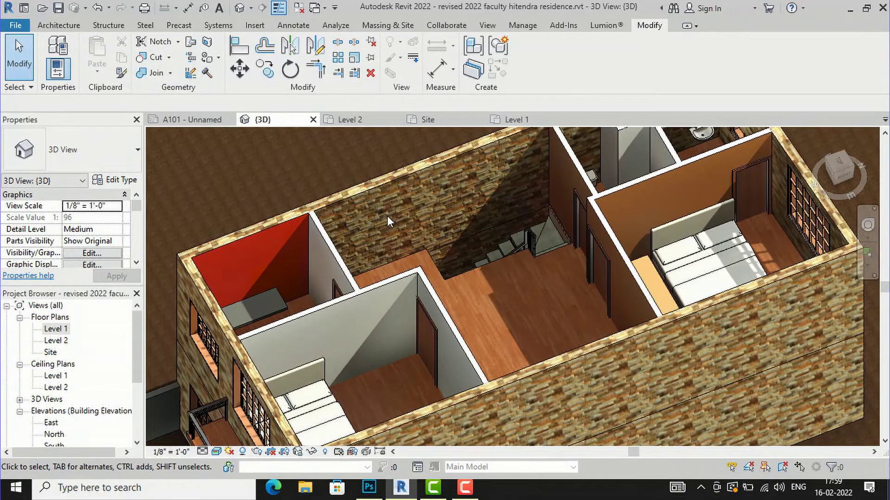
pyautogui.scroll(1, 393, 215)
pyautogui.scroll(1, 393, 215)
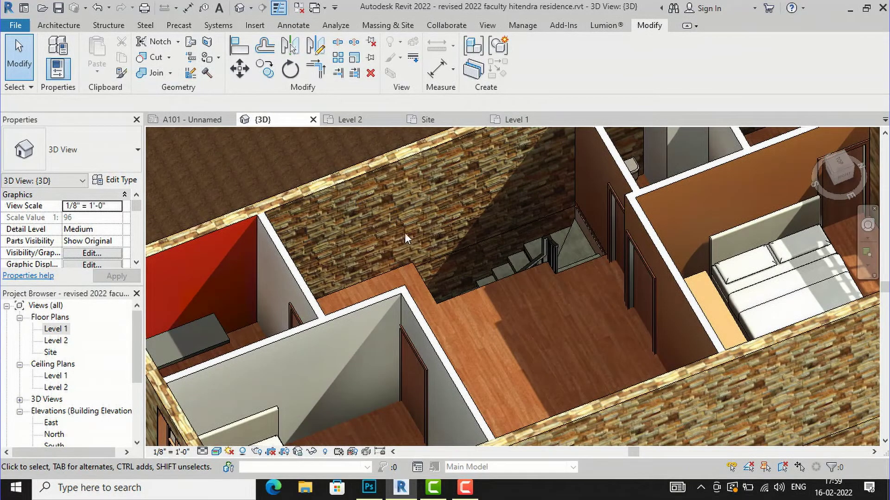
pyautogui.scroll(-3, 438, 240)
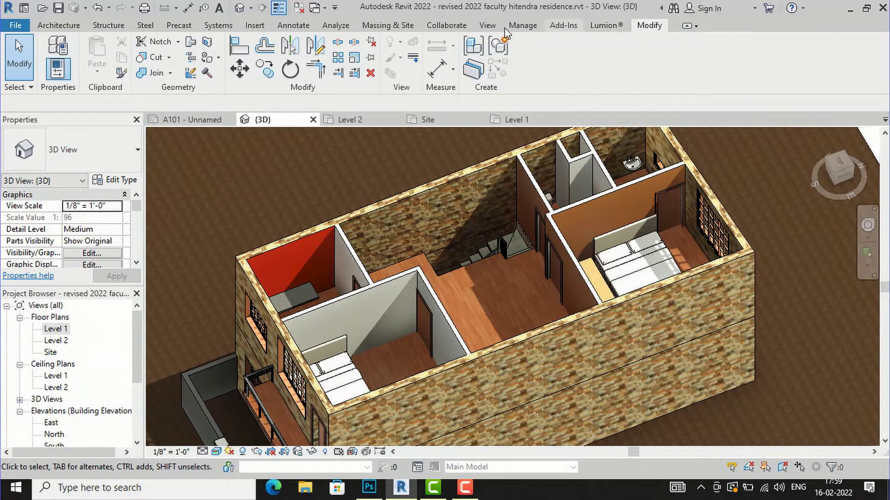
pyautogui.click(208, 44)
pyautogui.click(410, 198)
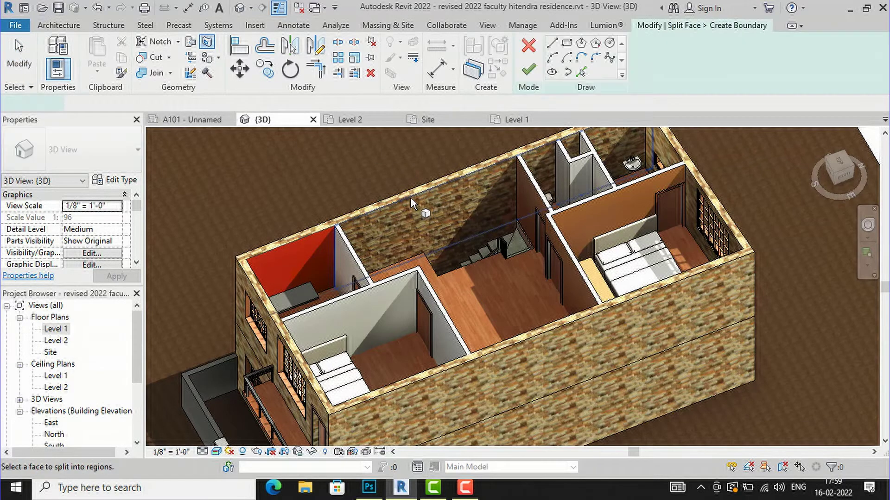
pyautogui.scroll(3, 431, 239)
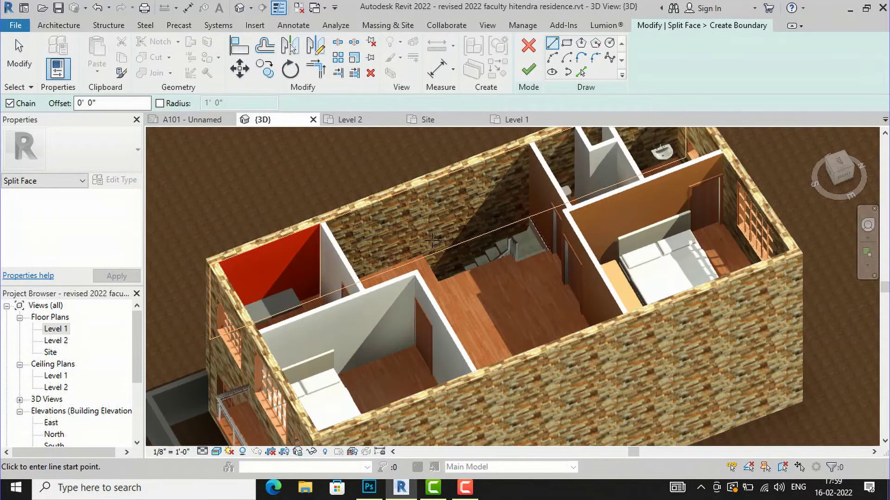
pyautogui.click(581, 45)
pyautogui.scroll(3, 403, 229)
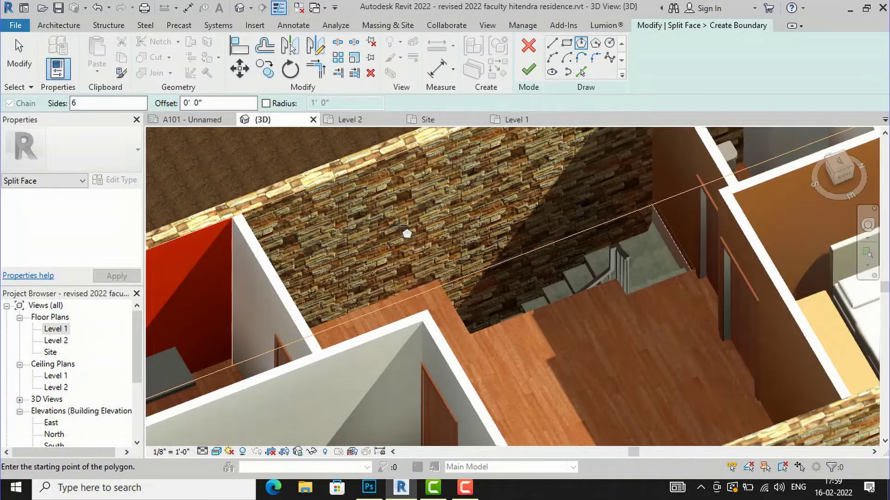
pyautogui.click(398, 226)
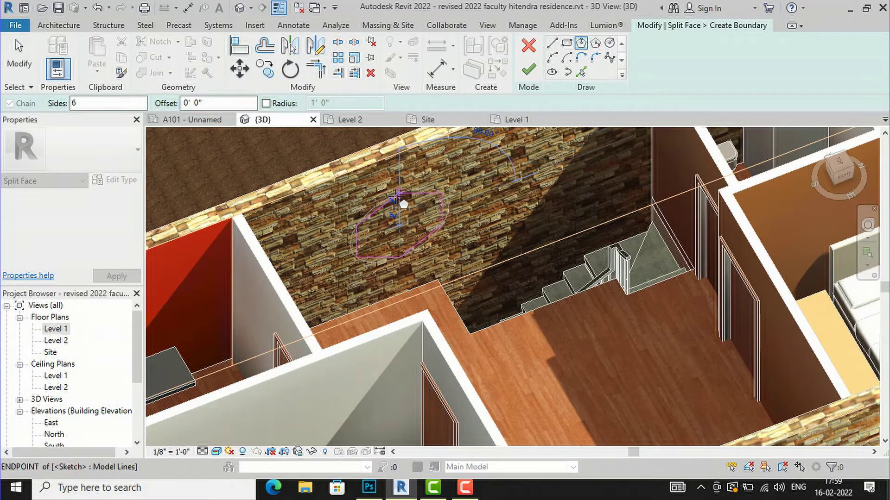
pyautogui.click(403, 199)
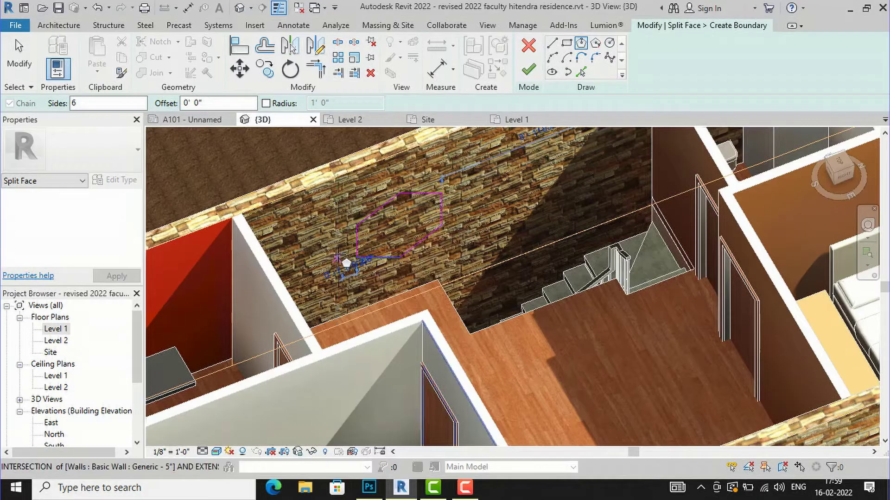
pyautogui.scroll(-2, 471, 177)
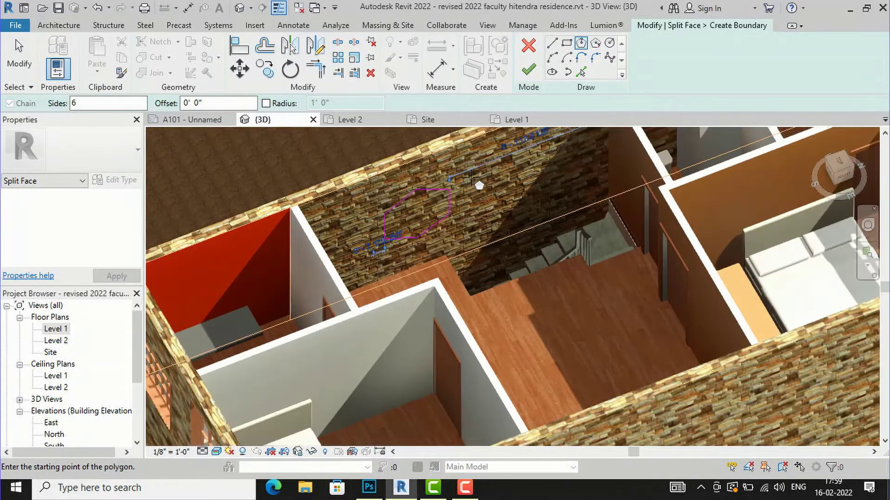
pyautogui.click(528, 74)
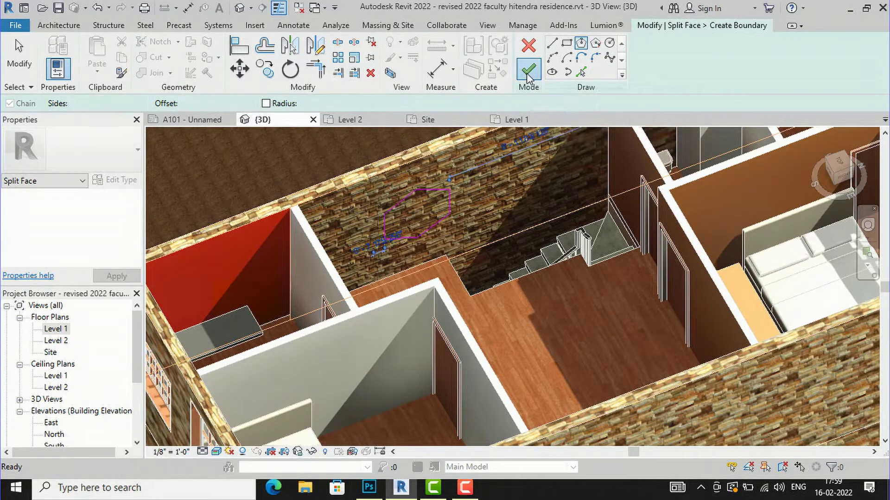
pyautogui.scroll(-2, 388, 179)
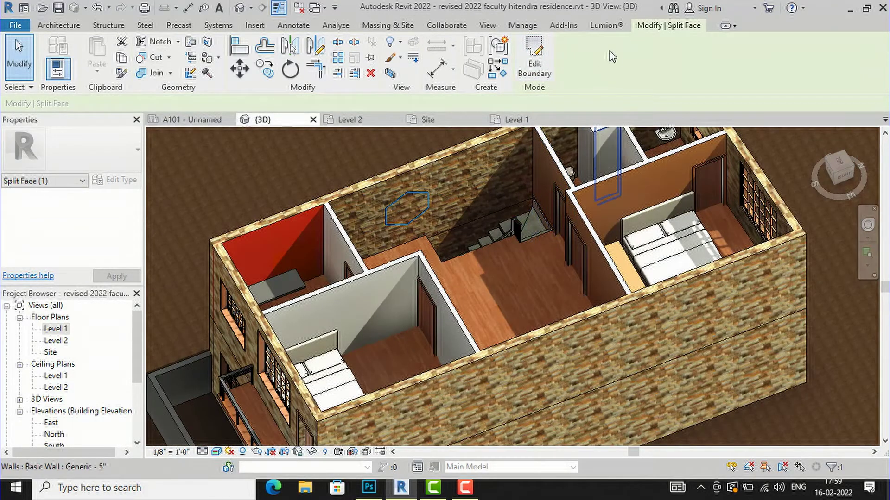
pyautogui.click(520, 27)
pyautogui.click(61, 58)
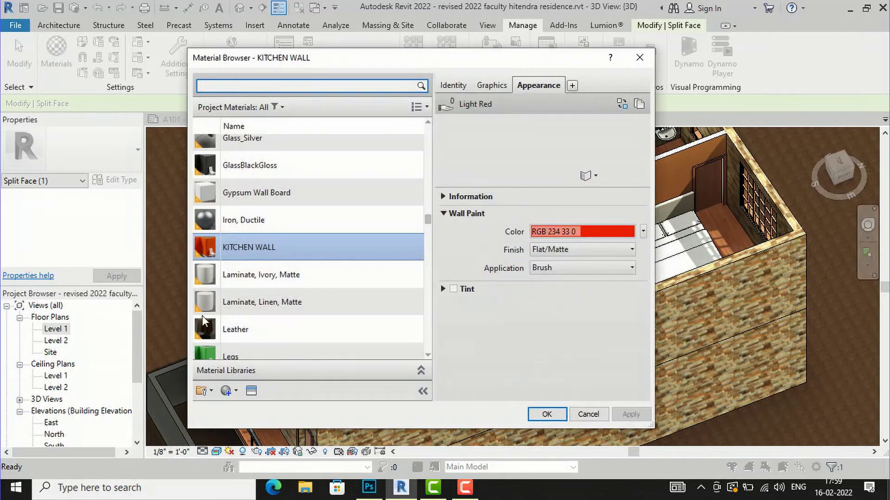
pyautogui.click(235, 391)
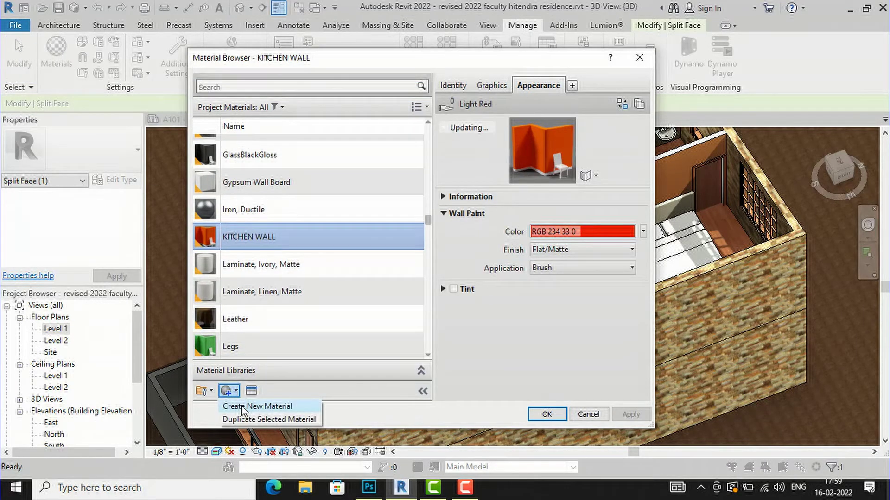
pyautogui.click(241, 407)
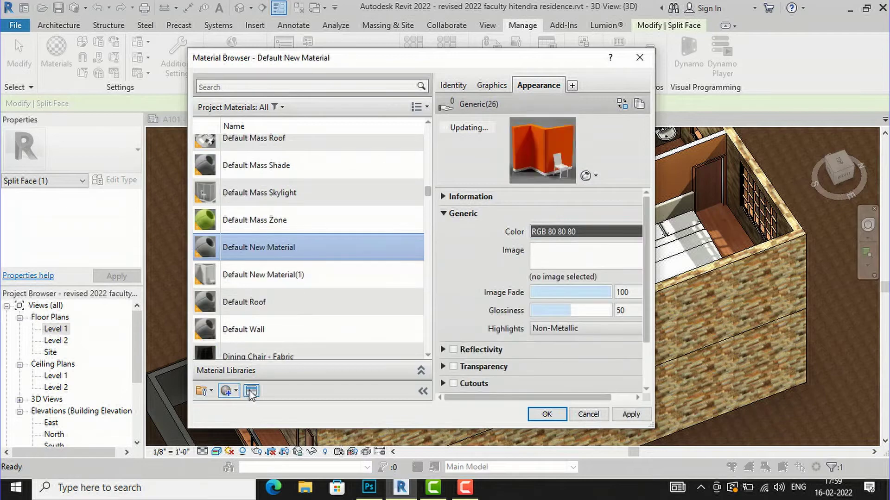
pyautogui.scroll(-1, 268, 297)
pyautogui.rightClick(254, 244)
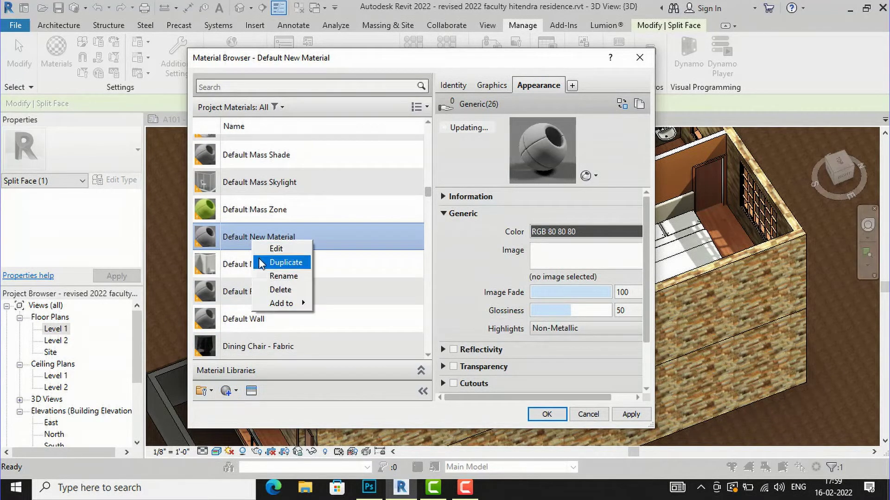
pyautogui.click(283, 277)
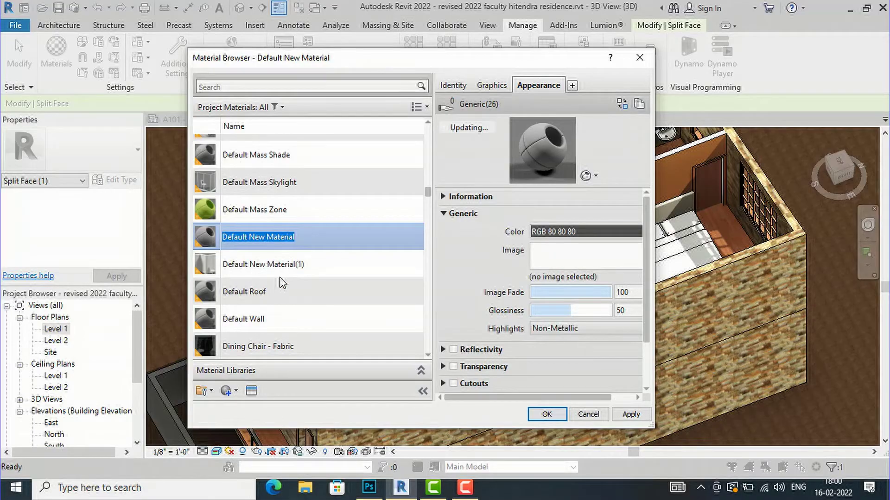
pyautogui.write('S WAST')
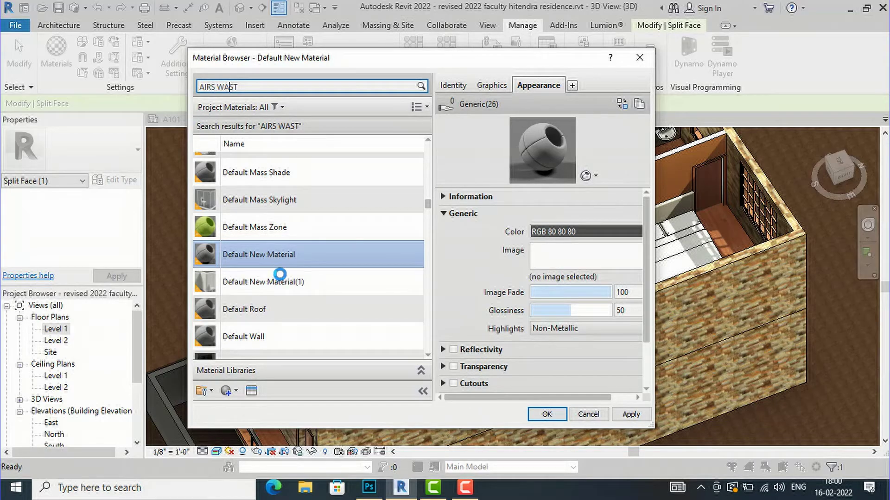
pyautogui.click(640, 58)
pyautogui.press('Escape')
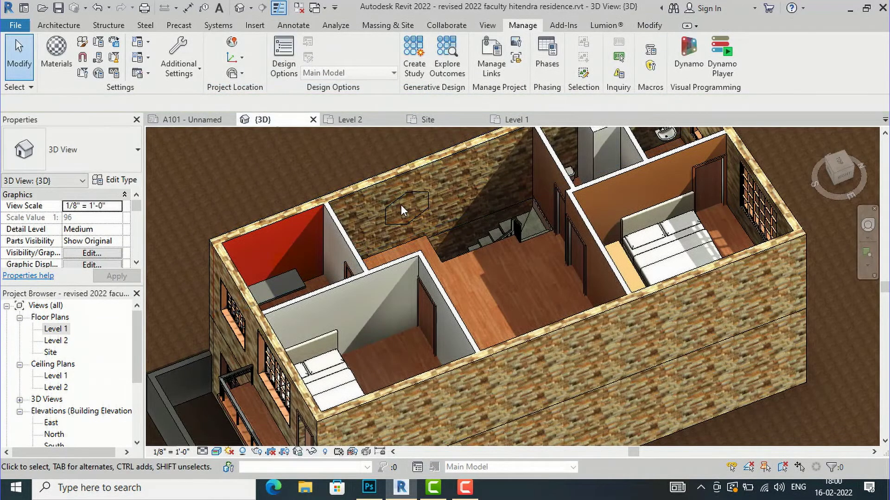
# Step: Create a new project material and rename it STAIR WALL DESIGN
pyautogui.click(55, 60)
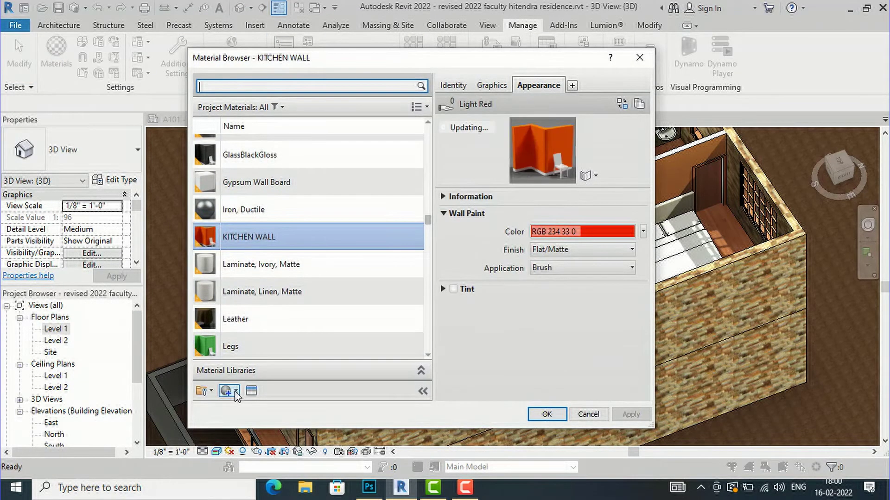
pyautogui.click(236, 392)
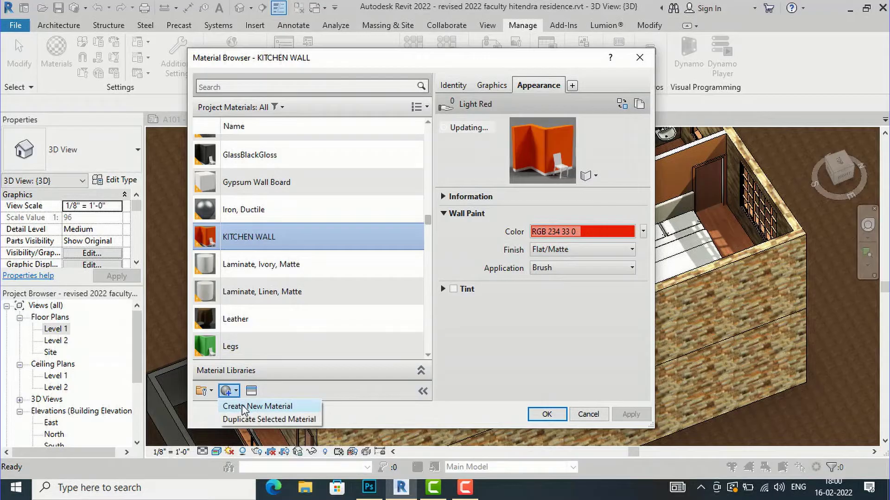
pyautogui.click(242, 408)
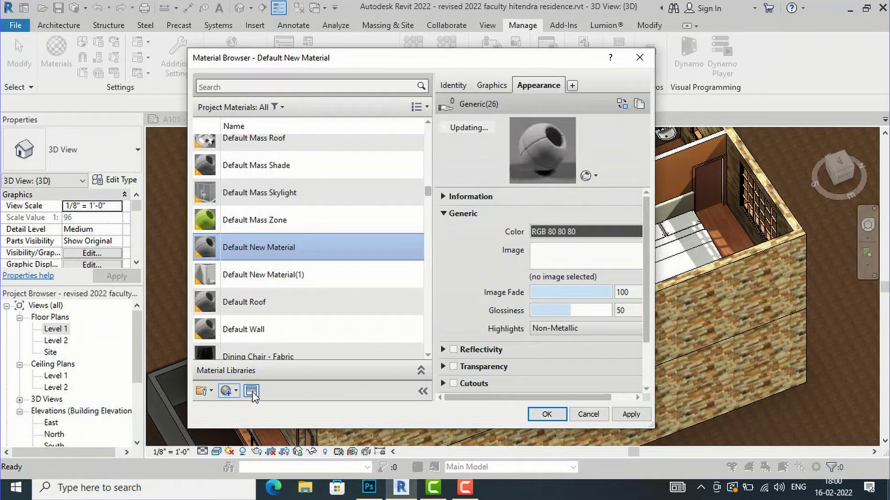
pyautogui.rightClick(246, 239)
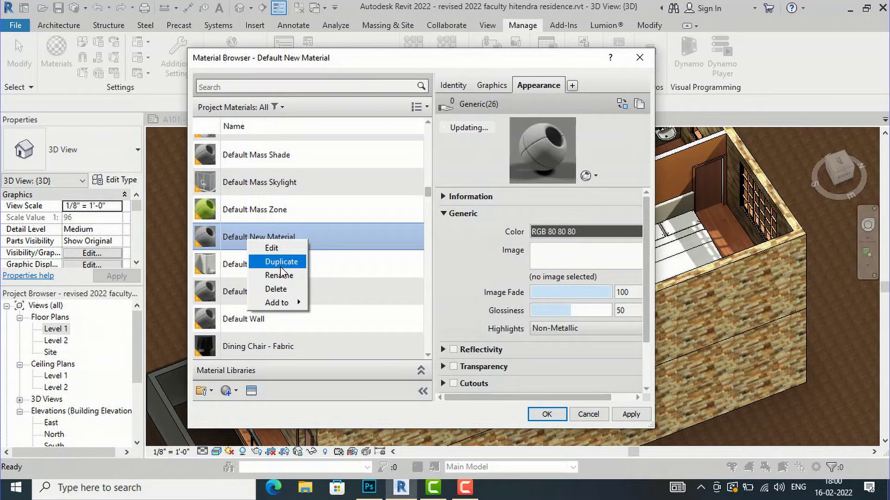
pyautogui.click(280, 276)
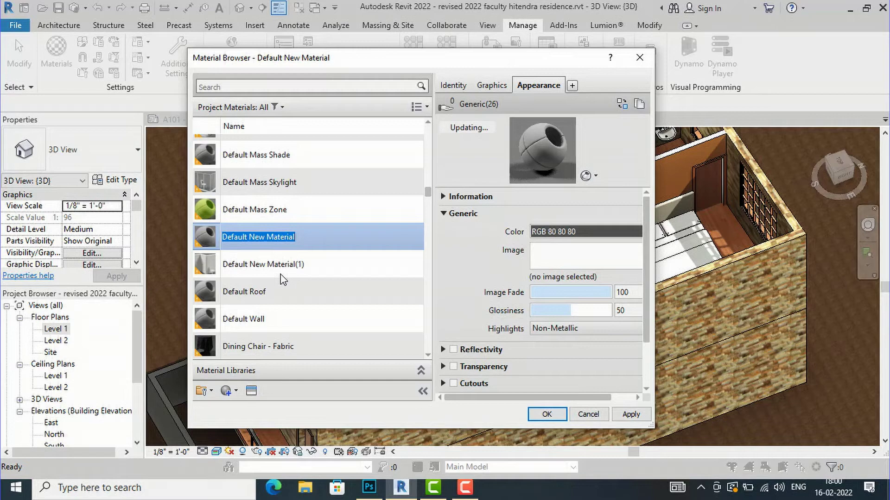
pyautogui.write('STAIR WALL DESIGN')
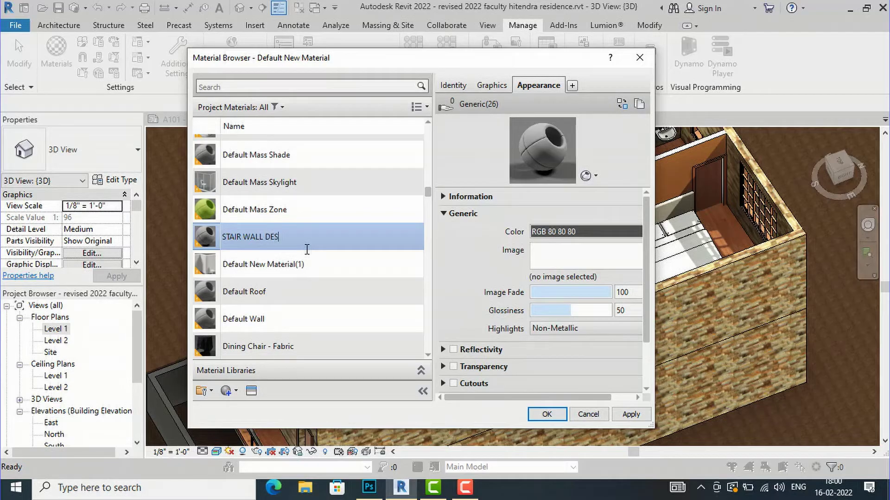
# Step: Select the STAIR WALL DESIGN material and expand the Appearance Library in the asset browser
pyautogui.click(202, 236)
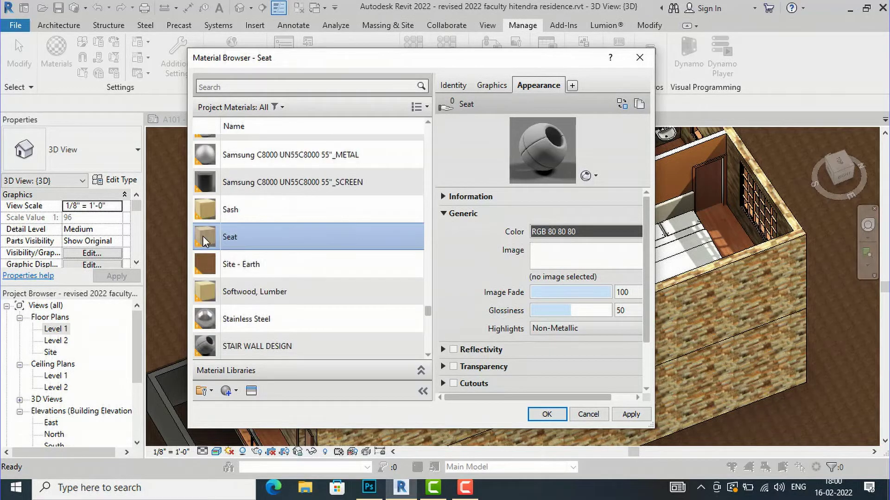
pyautogui.click(253, 348)
pyautogui.click(251, 391)
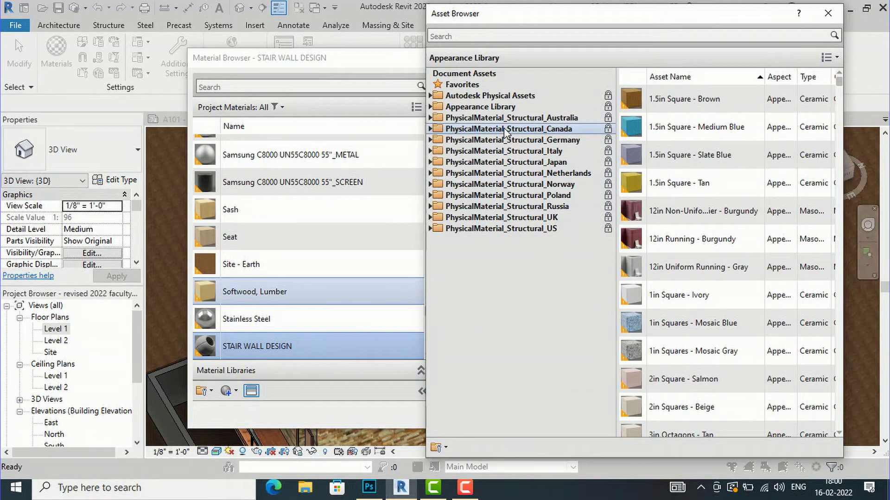
pyautogui.click(503, 110)
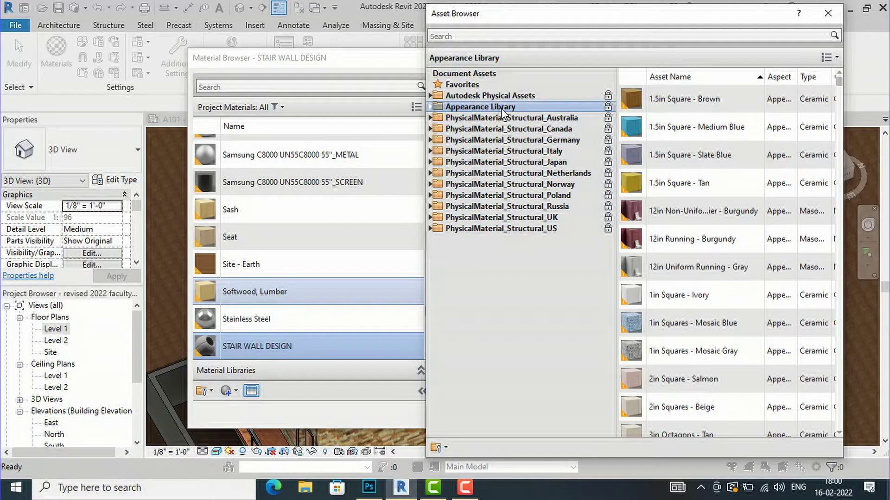
pyautogui.click(431, 107)
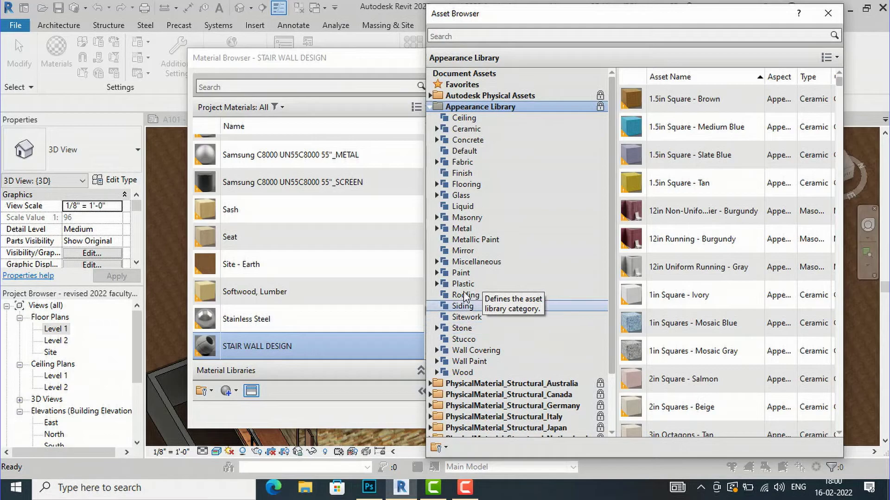
# Step: Replace the appearance of STAIR WALL DESIGN with the Bamboo Dark - Semigloss wood asset and save the material
pyautogui.click(462, 372)
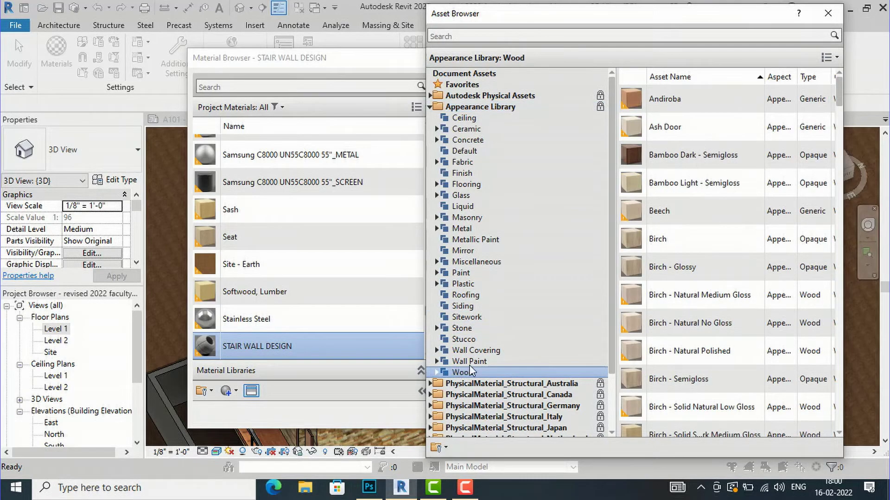
pyautogui.scroll(-3, 681, 296)
pyautogui.scroll(3, 681, 301)
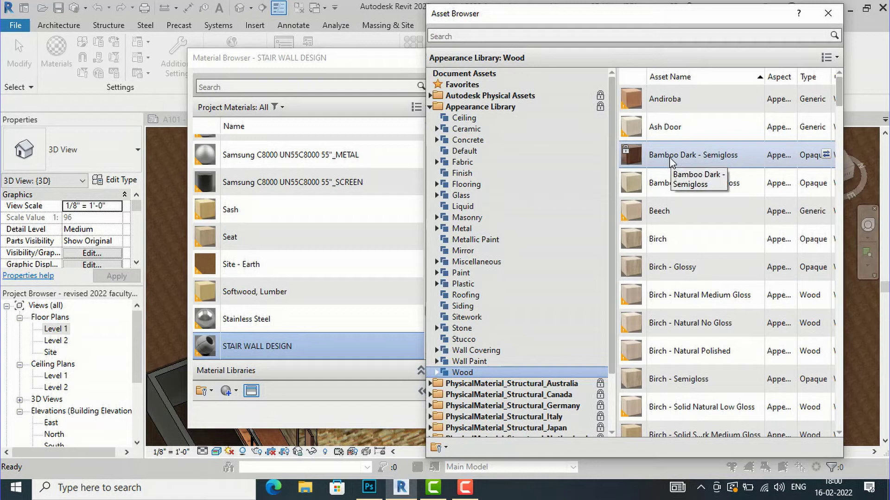
pyautogui.click(826, 157)
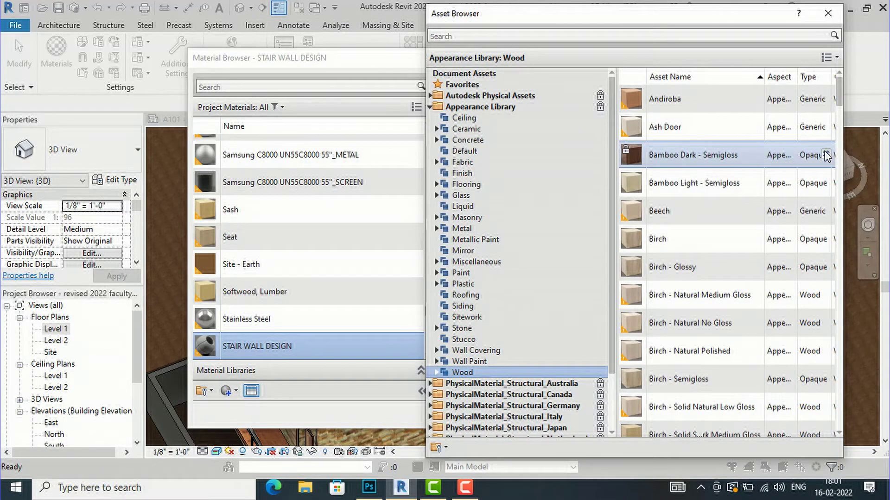
pyautogui.click(828, 12)
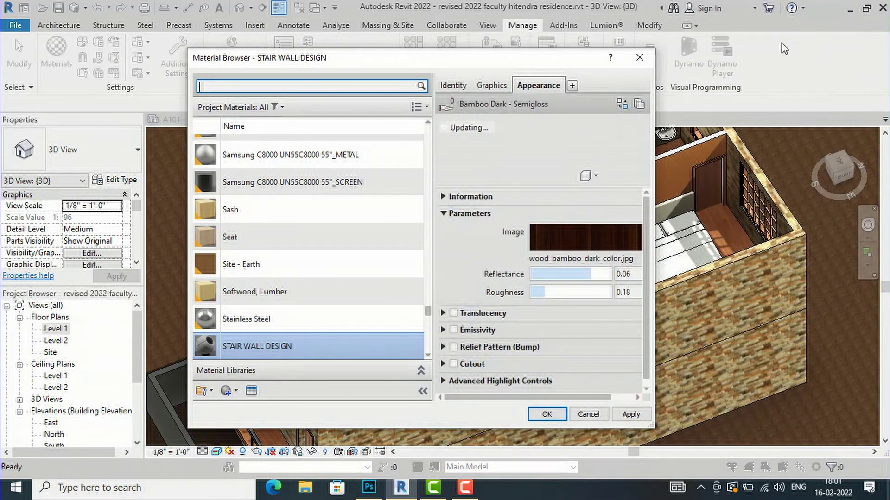
pyautogui.scroll(1, 393, 139)
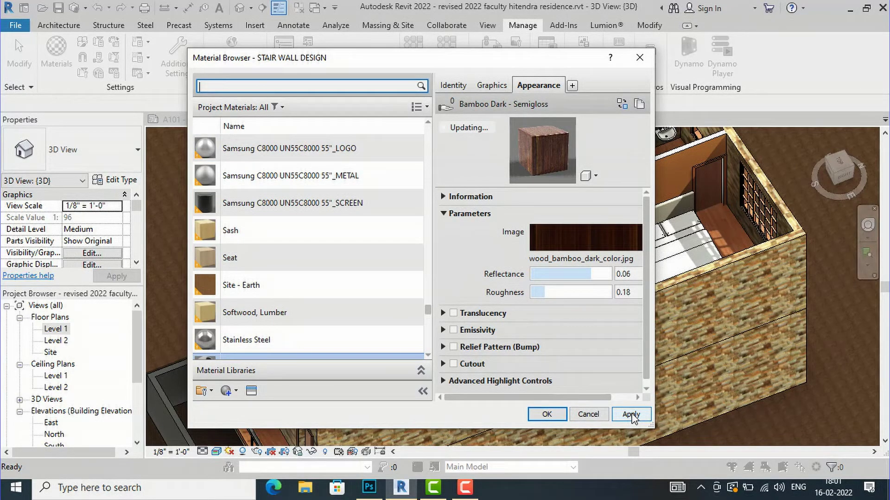
pyautogui.scroll(-3, 369, 315)
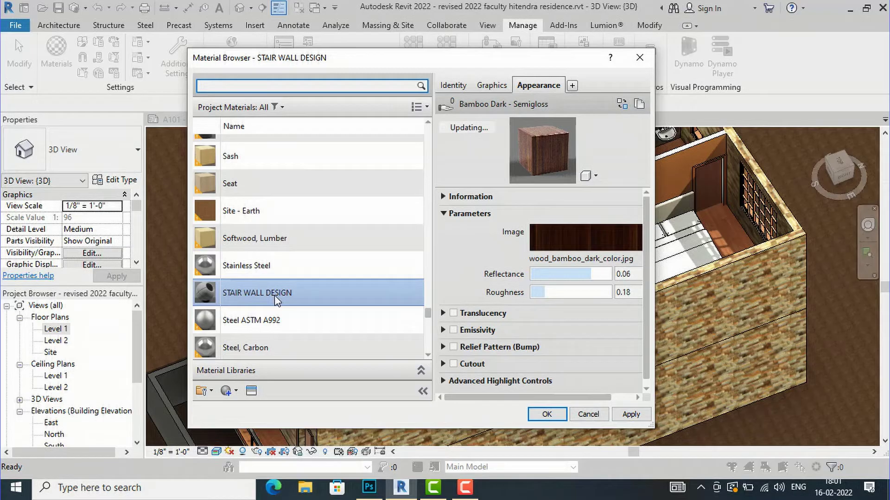
pyautogui.click(630, 415)
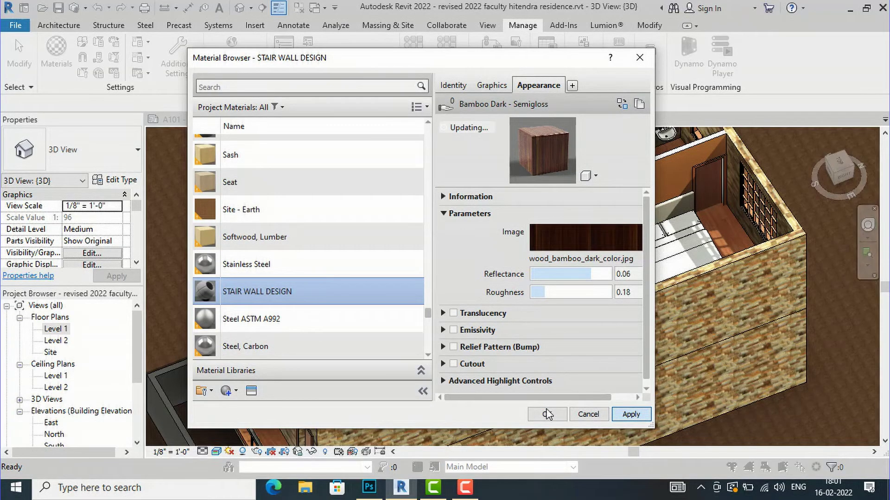
pyautogui.click(546, 414)
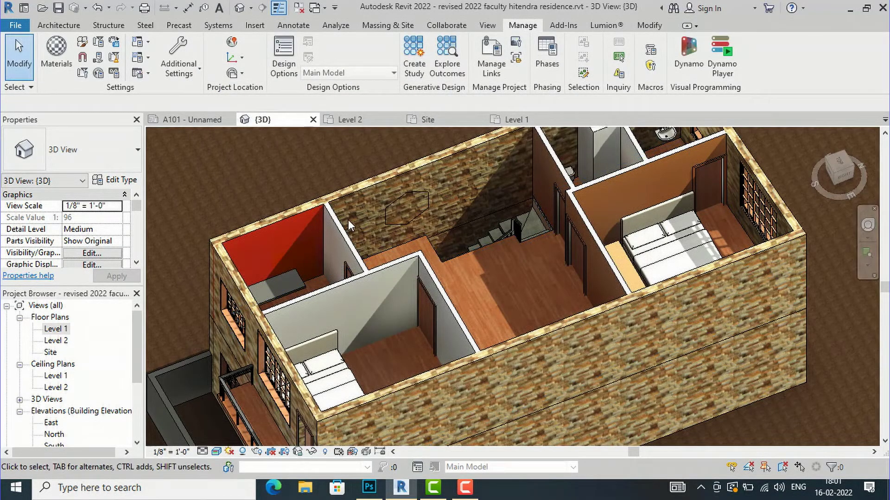
# Step: Paint the hexagonal region on the stair wall with STAIR WALL DESIGN and finish painting
pyautogui.press('p')
pyautogui.press('t')
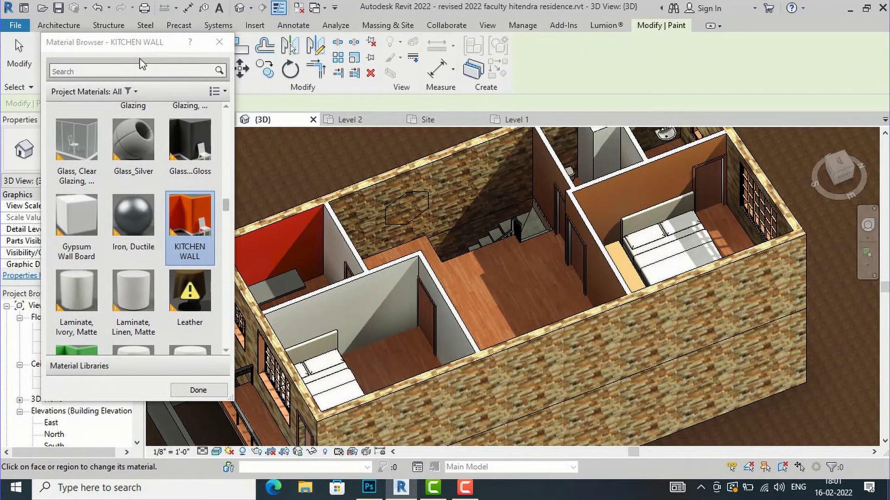
pyautogui.scroll(1, 132, 144)
pyautogui.scroll(-12, 132, 194)
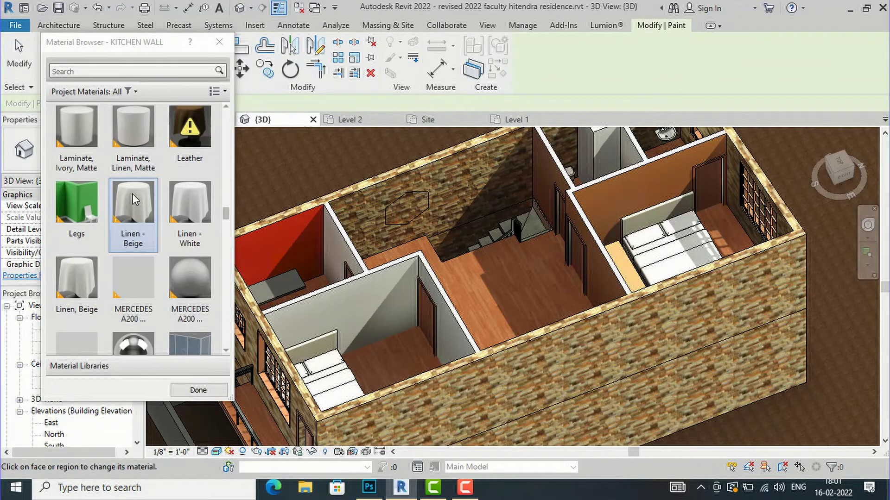
pyautogui.scroll(-5, 133, 199)
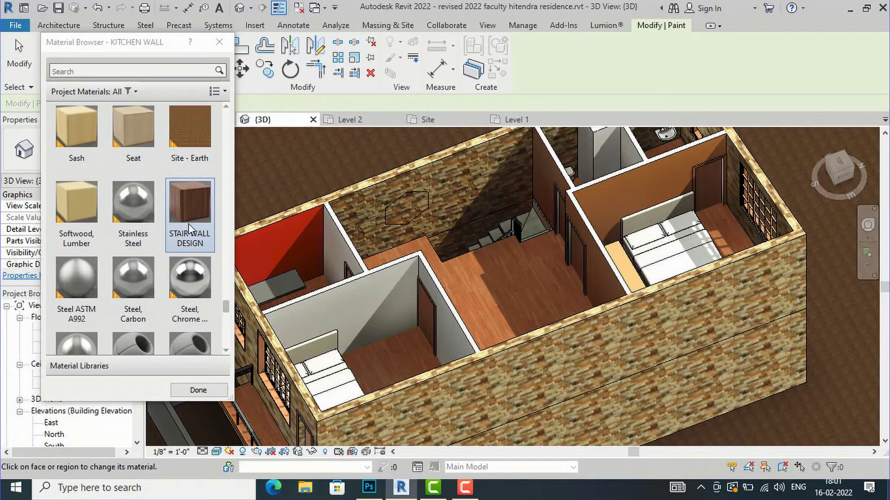
pyautogui.click(190, 223)
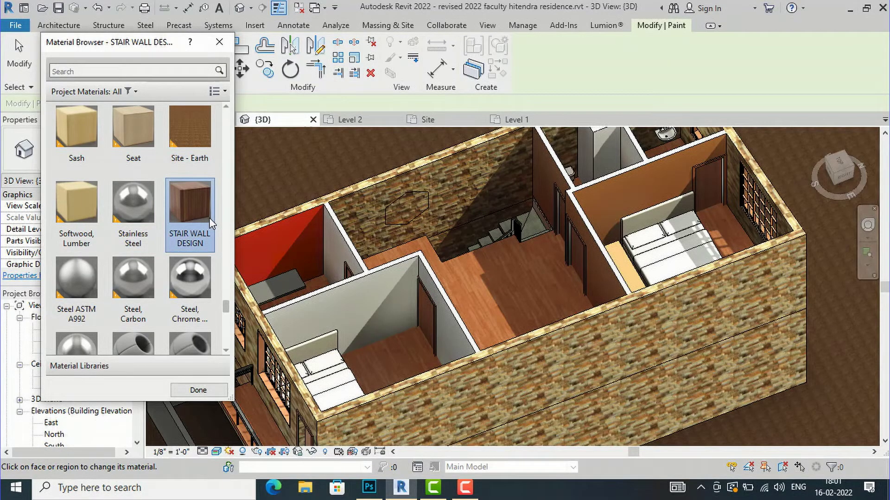
pyautogui.click(409, 205)
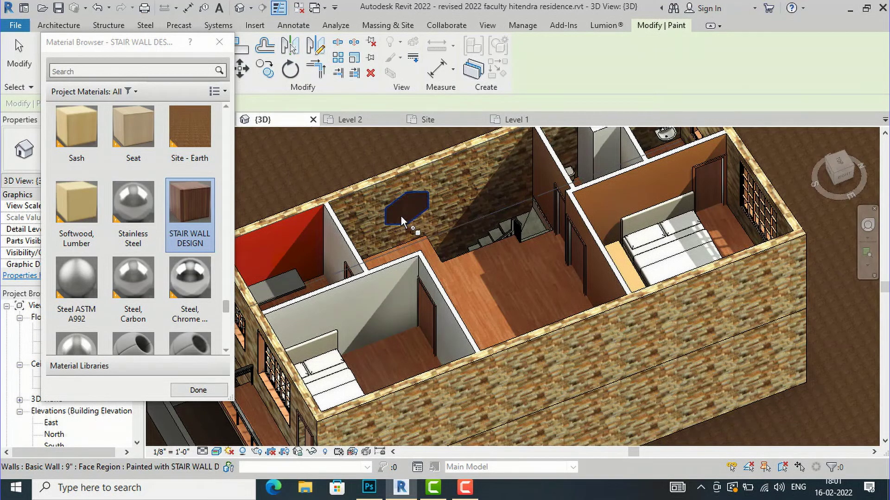
pyautogui.scroll(5, 398, 206)
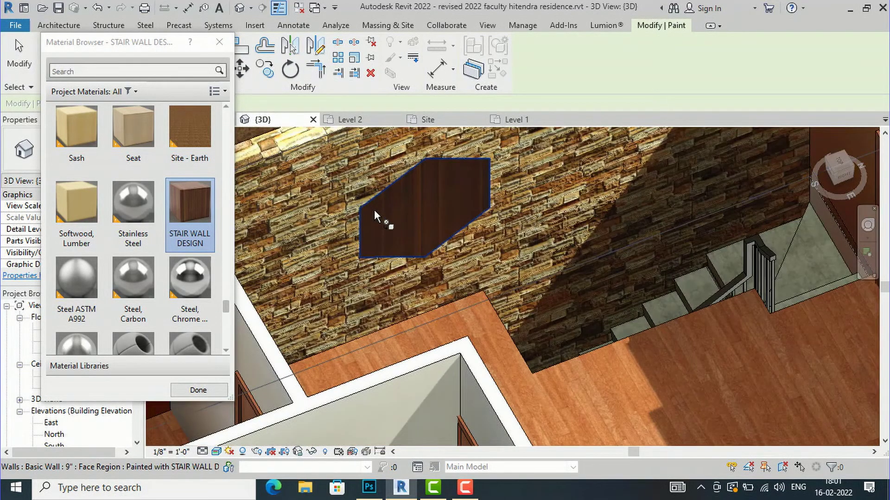
pyautogui.scroll(-5, 375, 214)
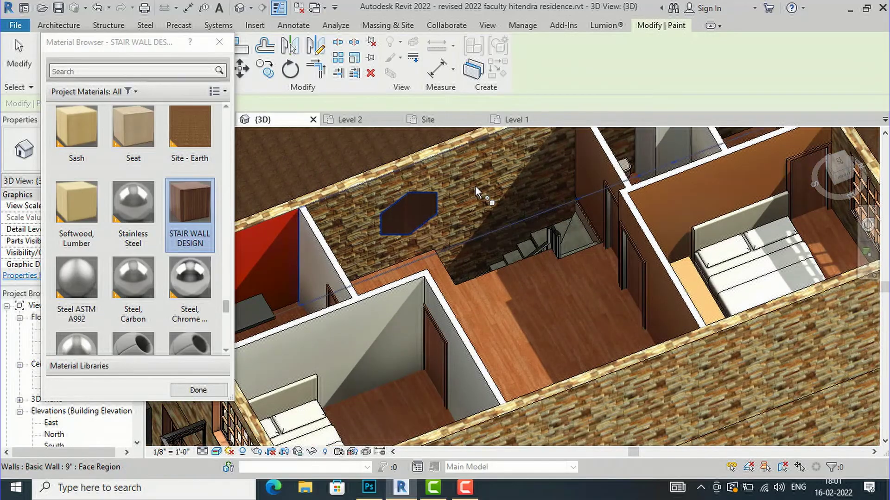
pyautogui.click(221, 41)
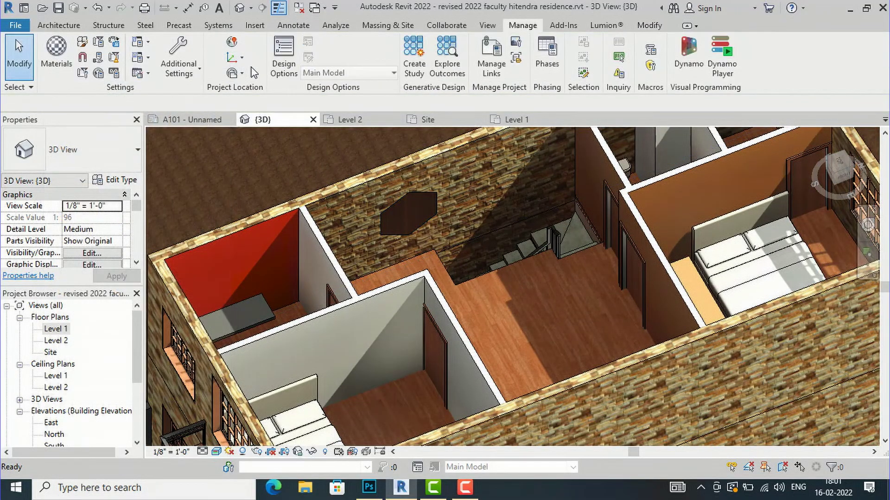
# Step: Split the long wall's inner face with a narrow upright rectangle between the hexagon and the staircase, and finish the boundary
pyautogui.click(59, 25)
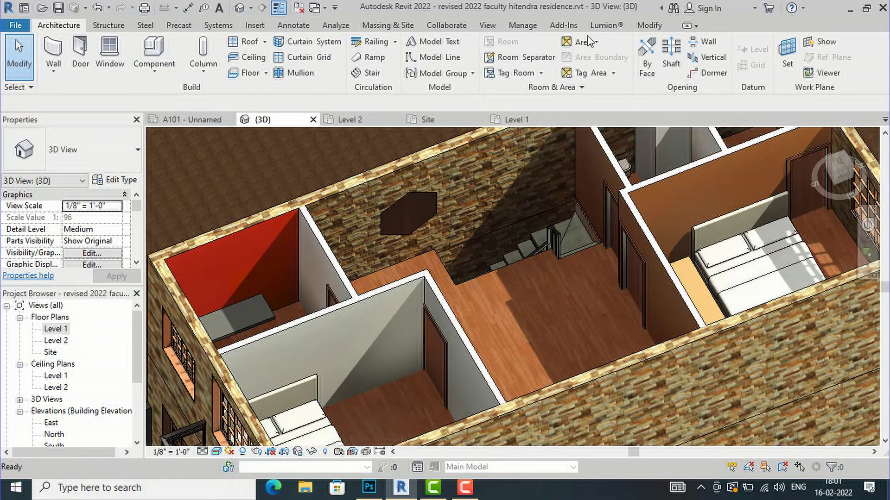
pyautogui.click(648, 25)
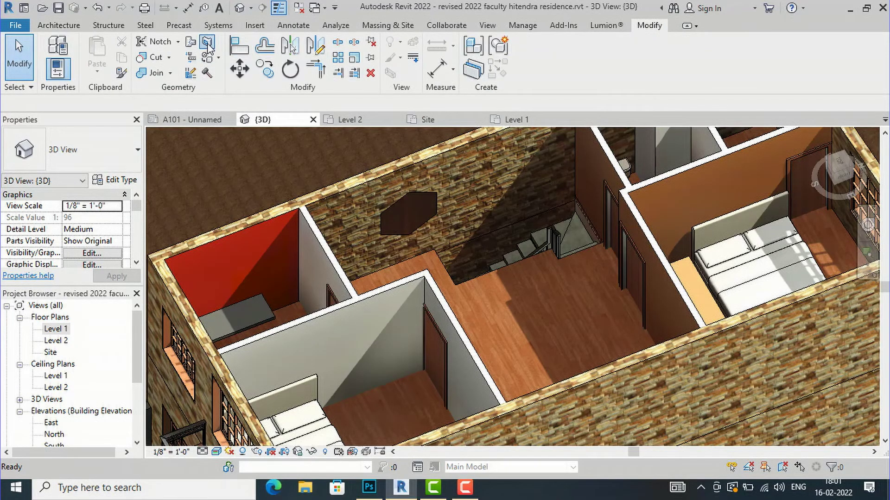
pyautogui.press('s')
pyautogui.press('f')
pyautogui.click(421, 165)
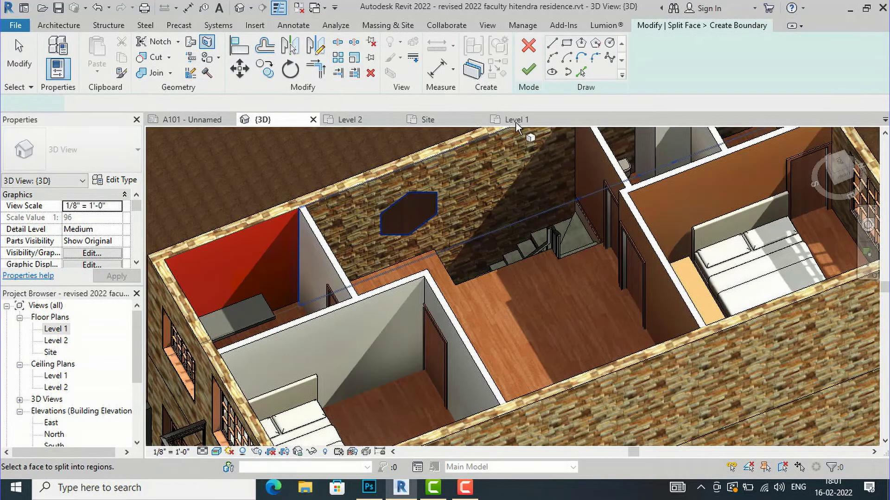
pyautogui.click(566, 43)
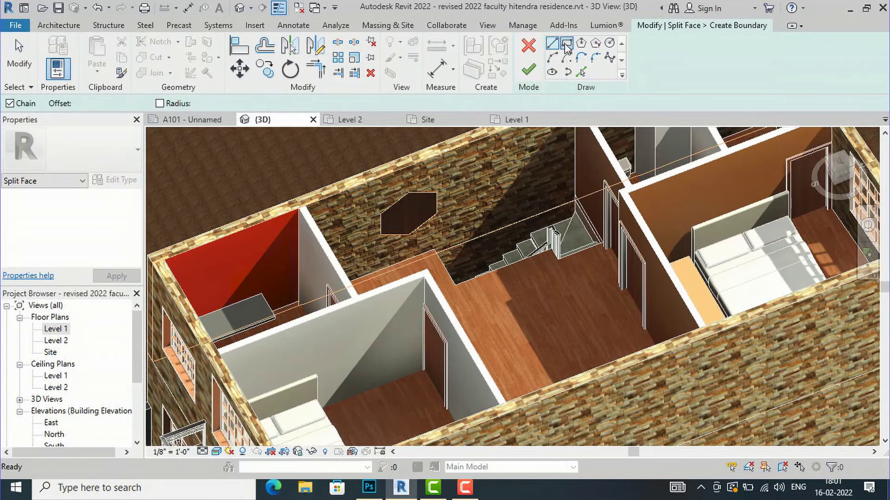
pyautogui.scroll(3, 498, 160)
pyautogui.click(466, 170)
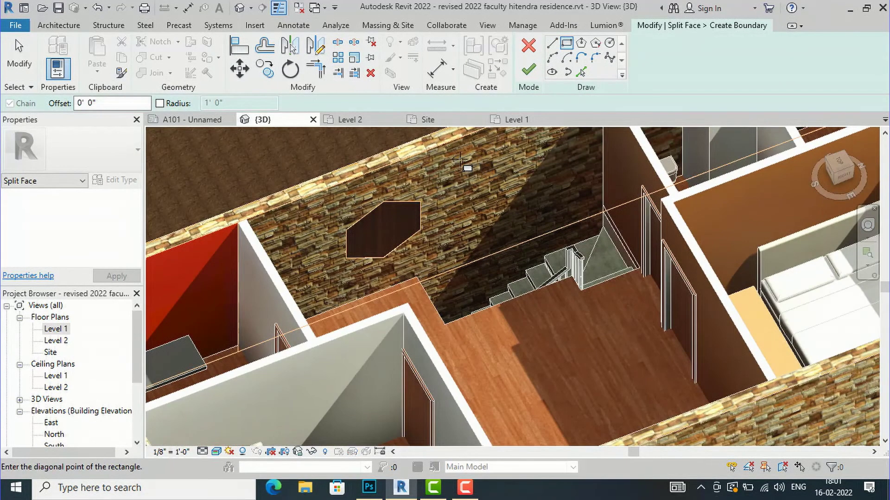
pyautogui.click(486, 237)
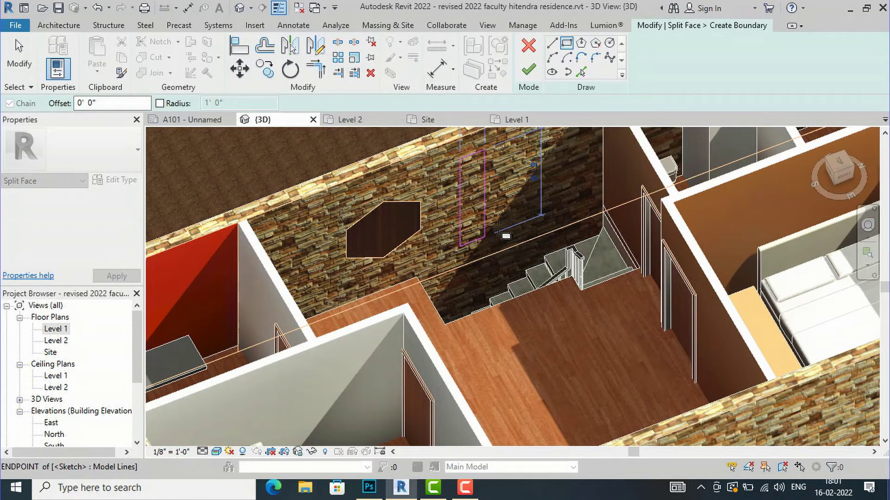
pyautogui.click(528, 71)
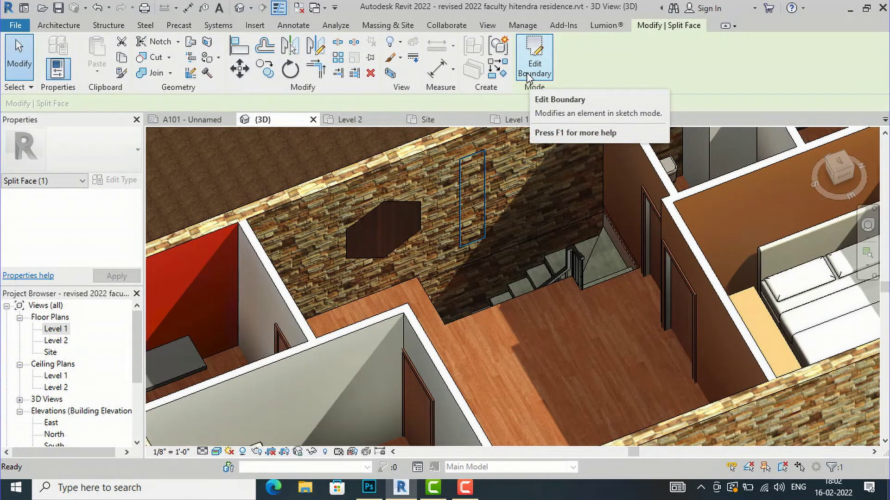
pyautogui.press('Escape')
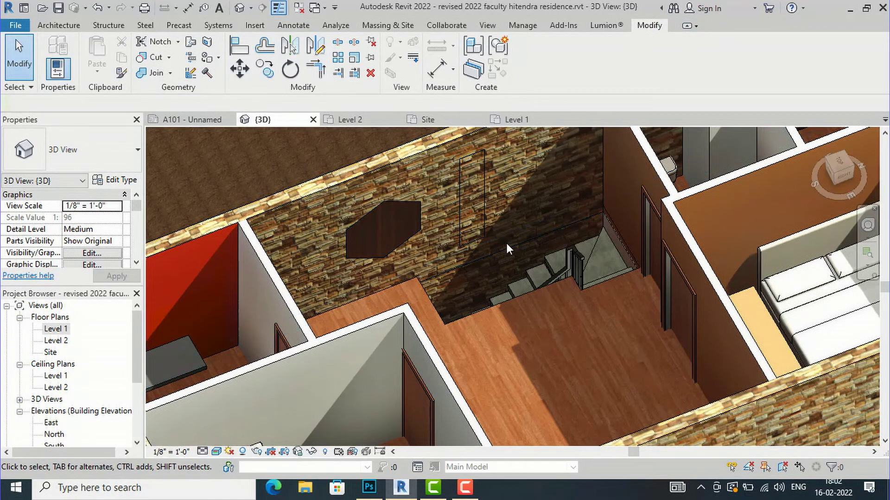
# Step: Paint the narrow rectangular region beside the hexagon with Softwood, Lumber and finish painting
pyautogui.press('p')
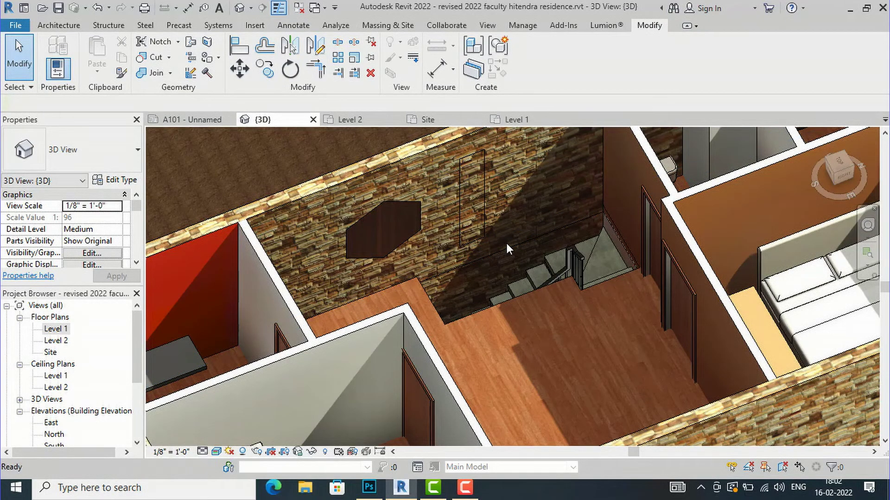
pyautogui.press('t')
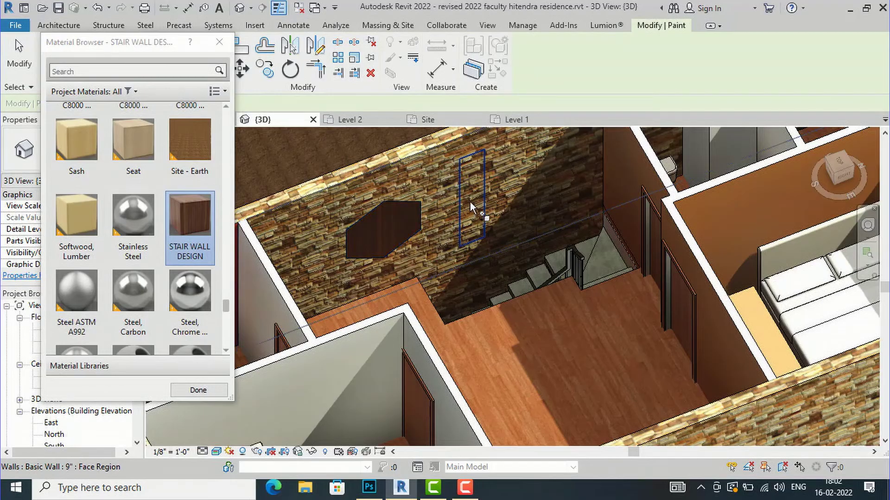
pyautogui.click(78, 224)
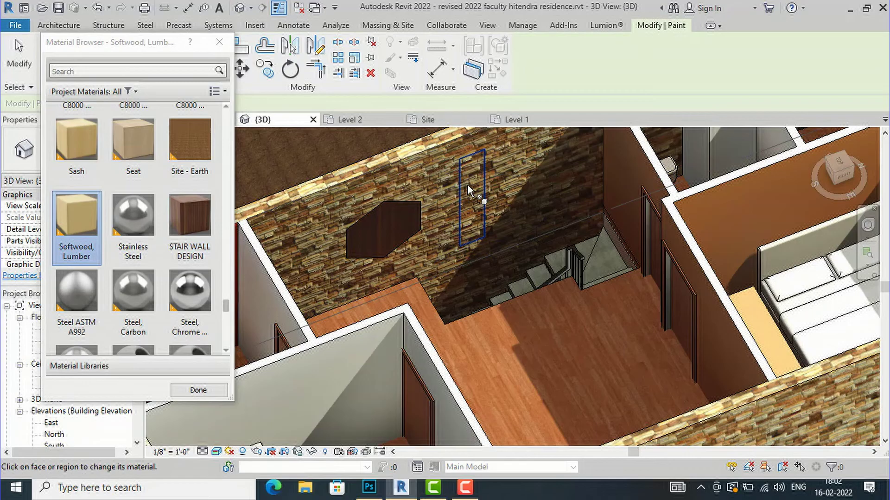
pyautogui.click(467, 185)
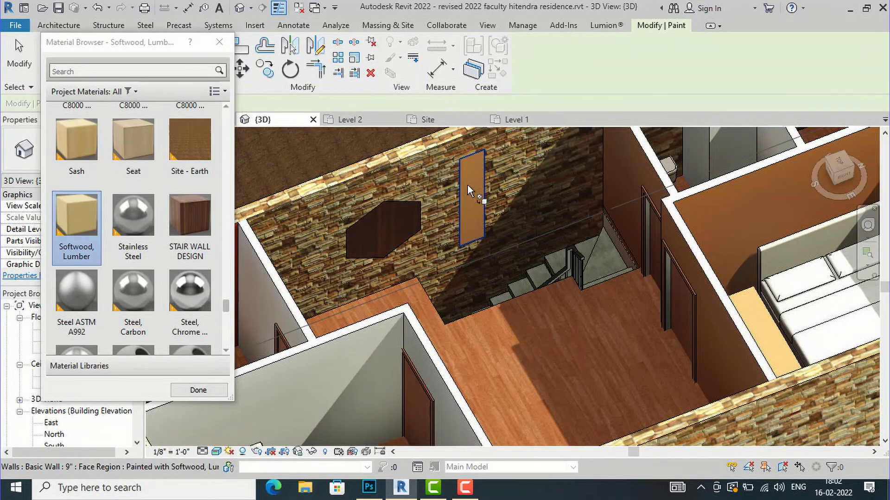
pyautogui.click(220, 42)
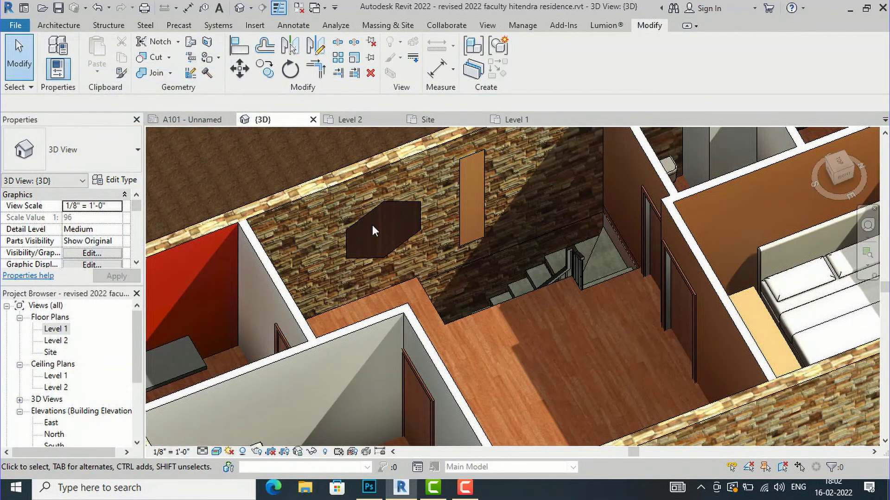
pyautogui.scroll(-3, 497, 210)
pyautogui.scroll(-4, 369, 168)
pyautogui.scroll(5, 452, 216)
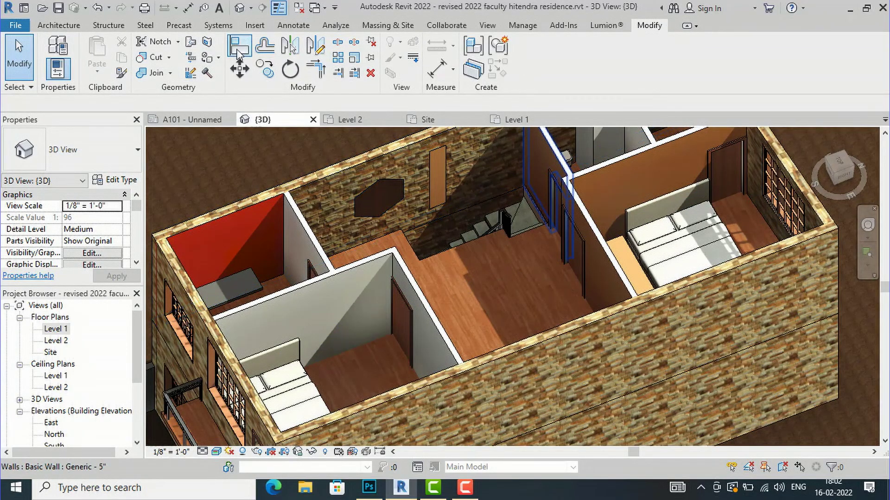
pyautogui.scroll(-2, 451, 191)
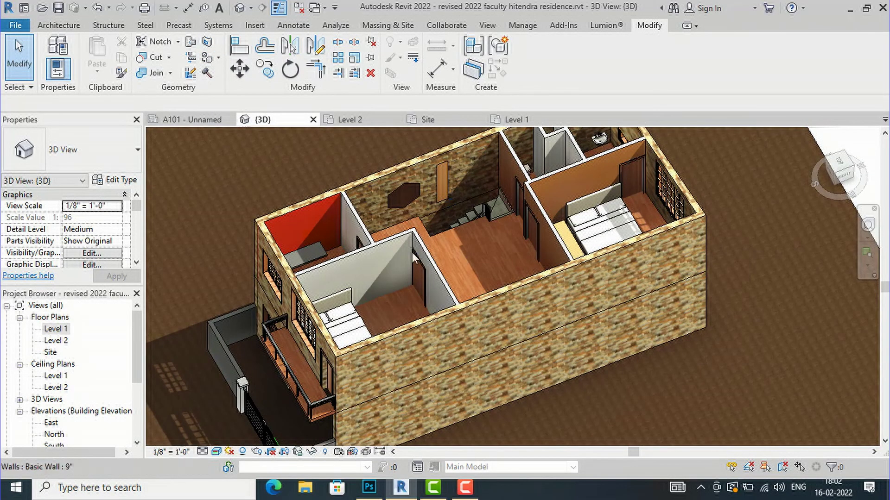
pyautogui.scroll(-1, 482, 285)
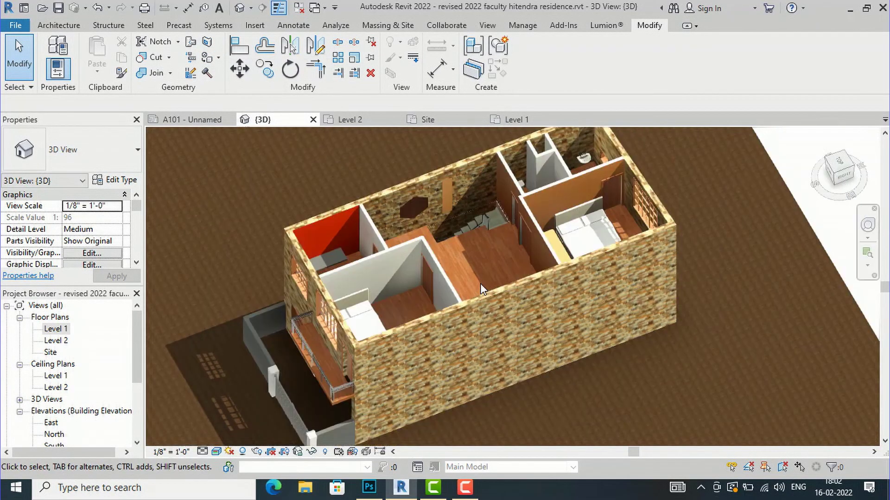